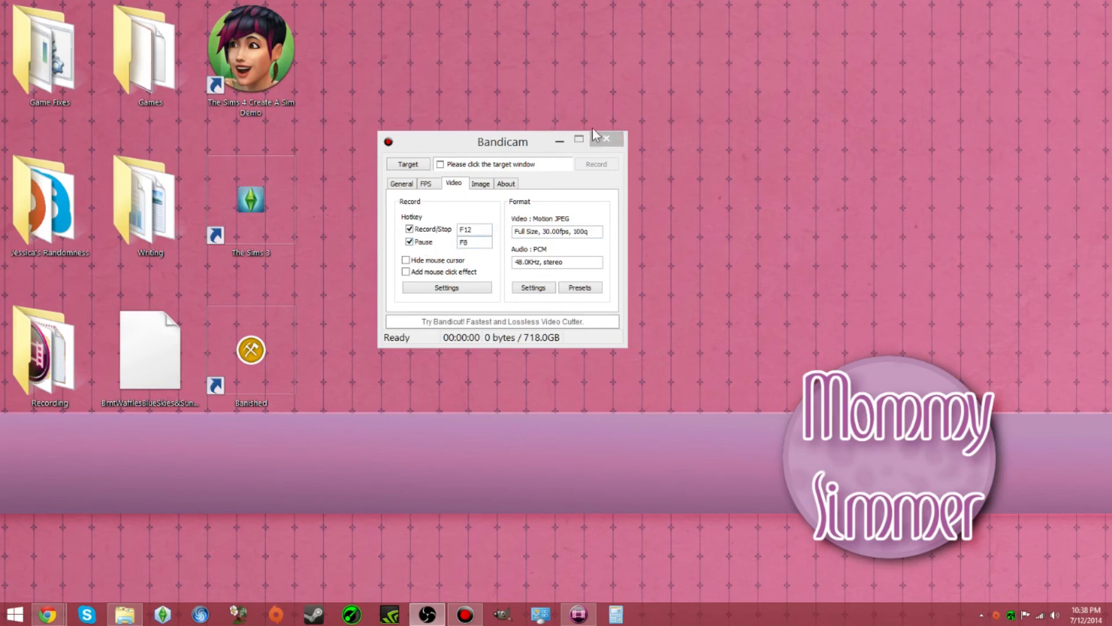
Set the recording target to a rectangle on a screen and move the capture rectangle above the Bandicam window.
{"action": "left_click", "coordinate": [408, 184]}
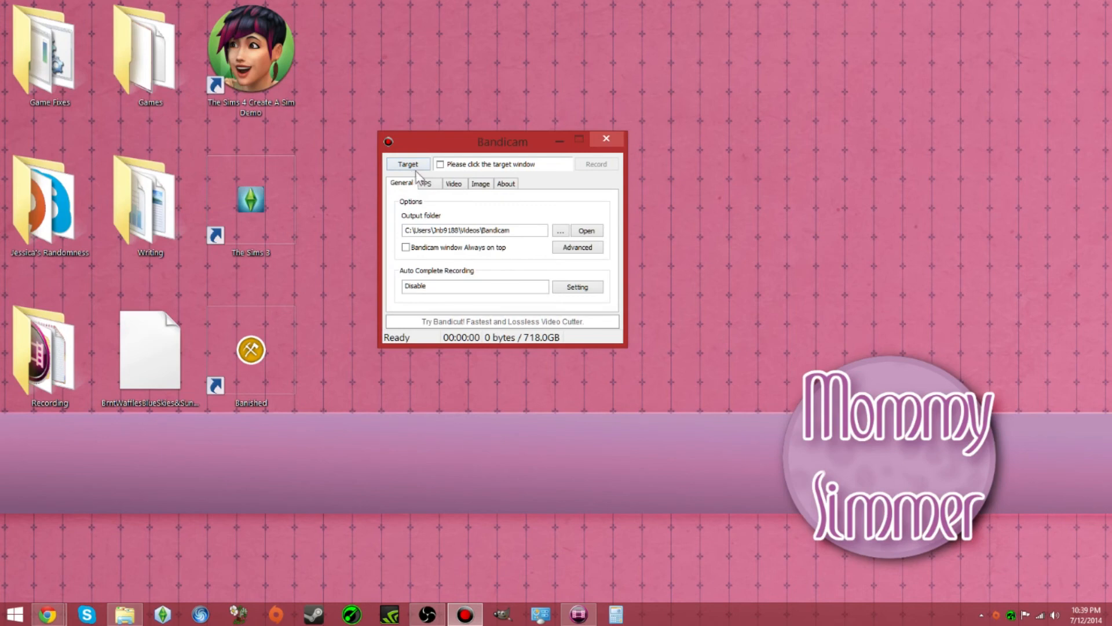
{"action": "left_click", "coordinate": [421, 167]}
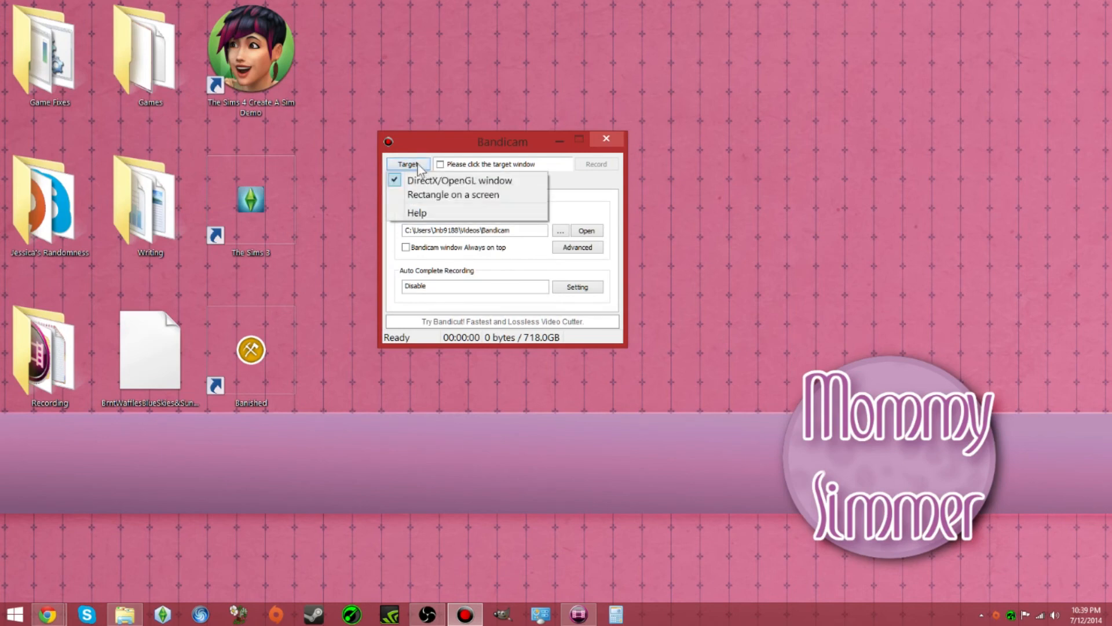
{"action": "left_click", "coordinate": [430, 197]}
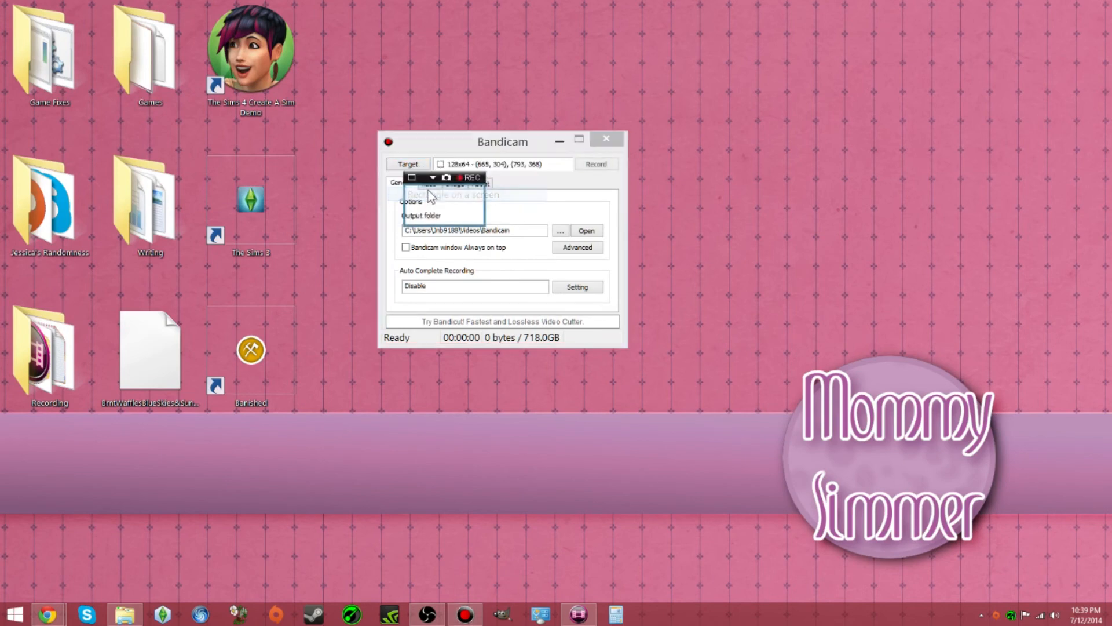
{"action": "left_click_drag", "start_coordinate": [426, 176], "coordinate": [496, 43]}
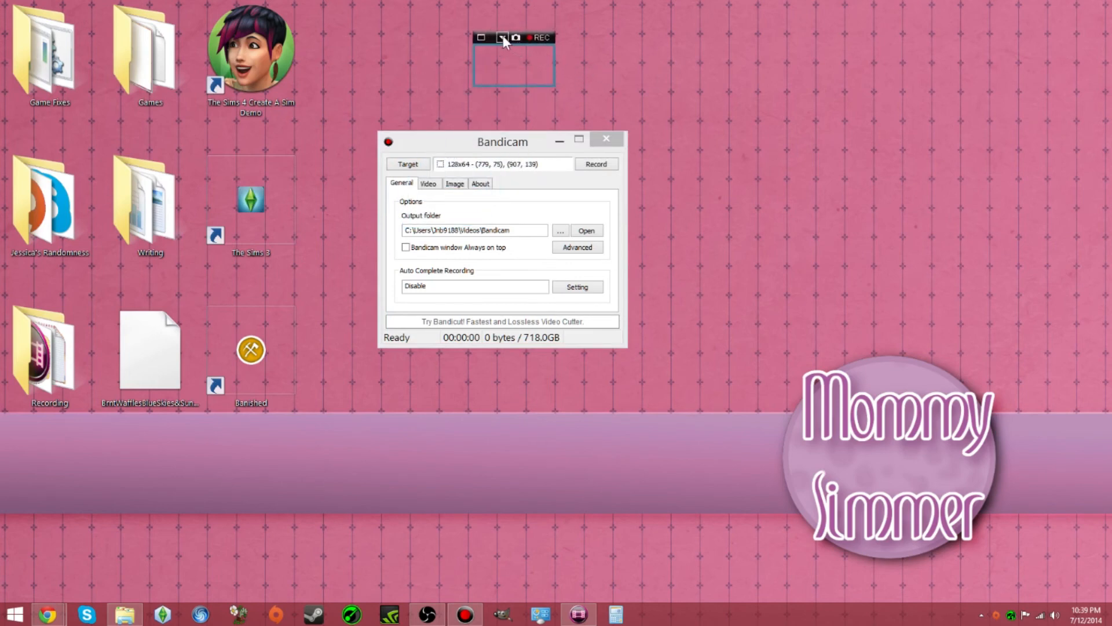
Expand the capture rectangle to full screen and reposition its control bar along the desktop's upper edge.
{"action": "left_click", "coordinate": [503, 37]}
{"action": "mouse_move", "coordinate": [555, 87]}
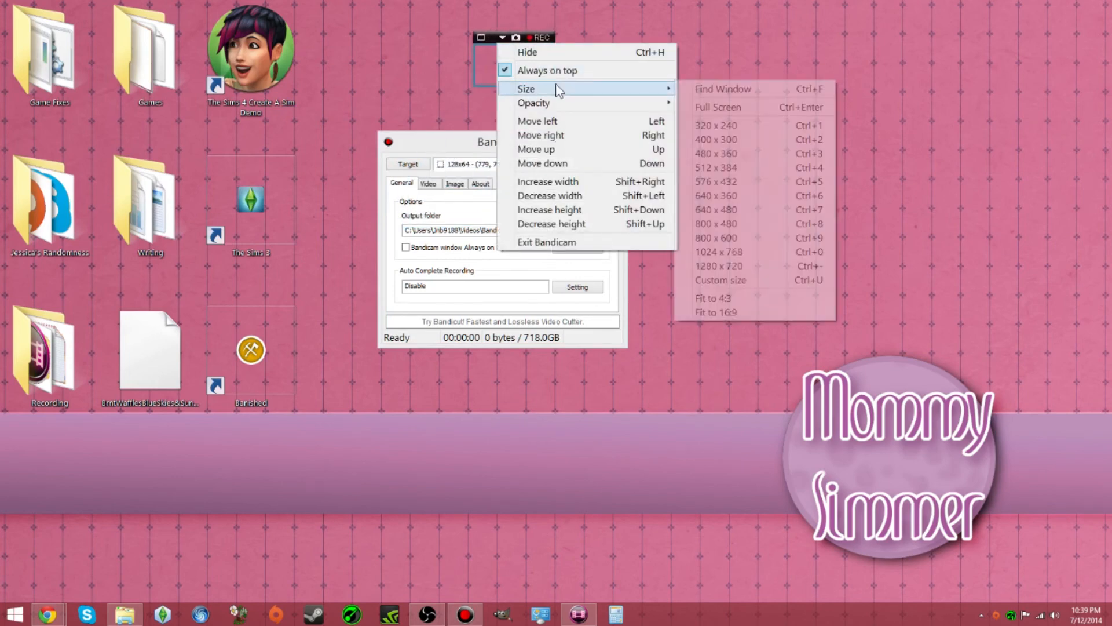
{"action": "left_click", "coordinate": [749, 107]}
{"action": "left_click_drag", "start_coordinate": [593, 40], "coordinate": [578, 6]}
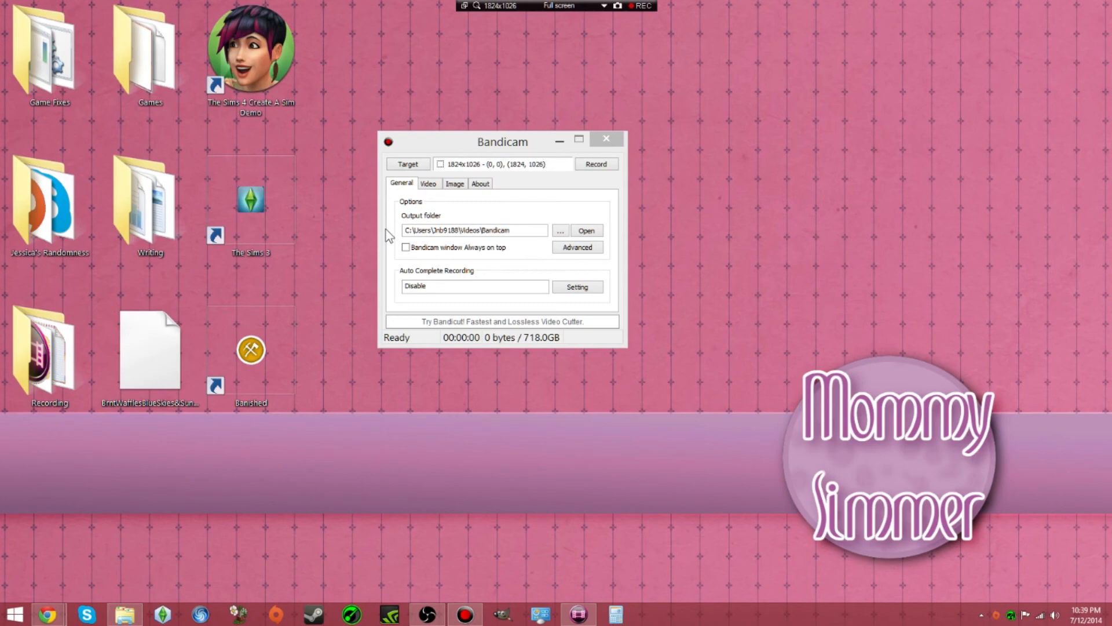
{"action": "left_click_drag", "start_coordinate": [551, 6], "coordinate": [516, 10]}
Try sizing the capture area with Find Window and return from full screen to a small 330x64 rectangle.
{"action": "left_click", "coordinate": [567, 9]}
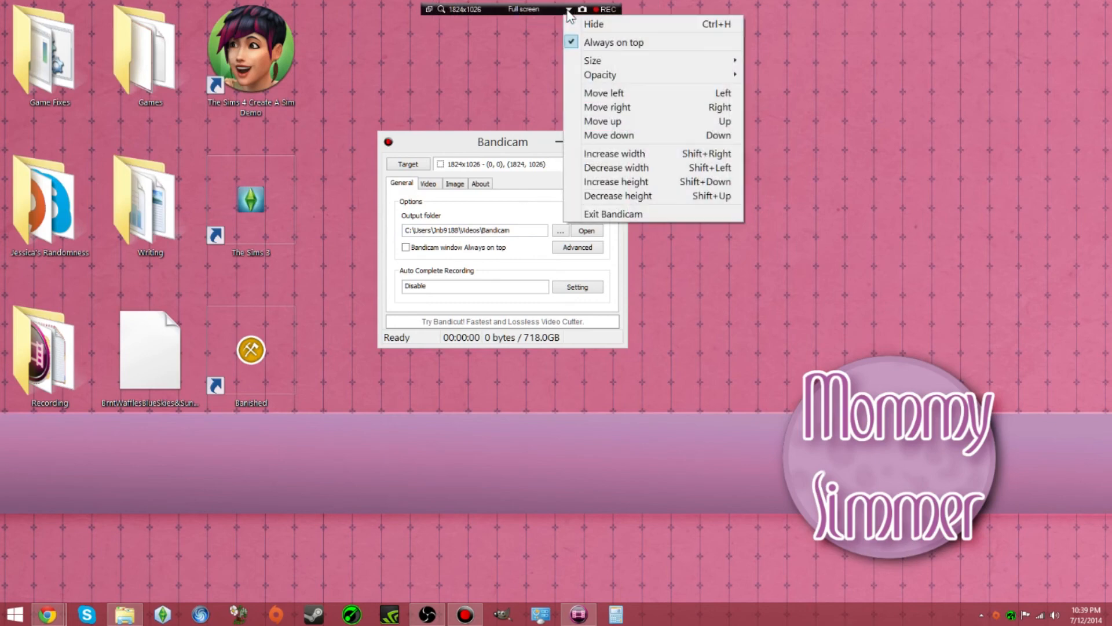
{"action": "mouse_move", "coordinate": [645, 60]}
{"action": "left_click", "coordinate": [799, 61]}
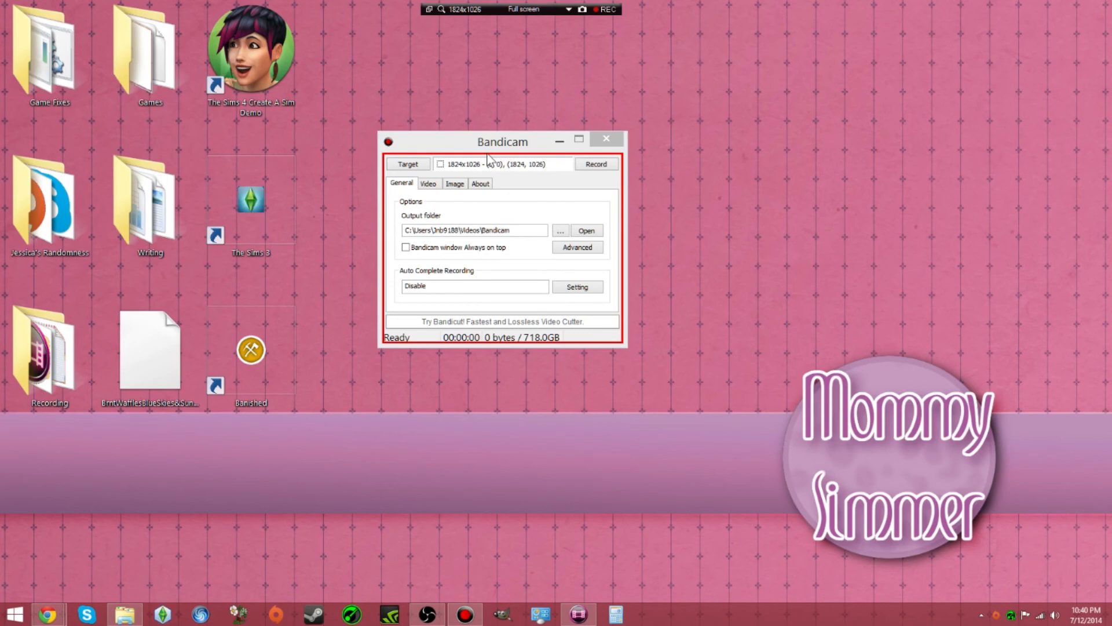
{"action": "left_click", "coordinate": [573, 11]}
{"action": "left_click_drag", "start_coordinate": [577, 2], "coordinate": [576, 16]}
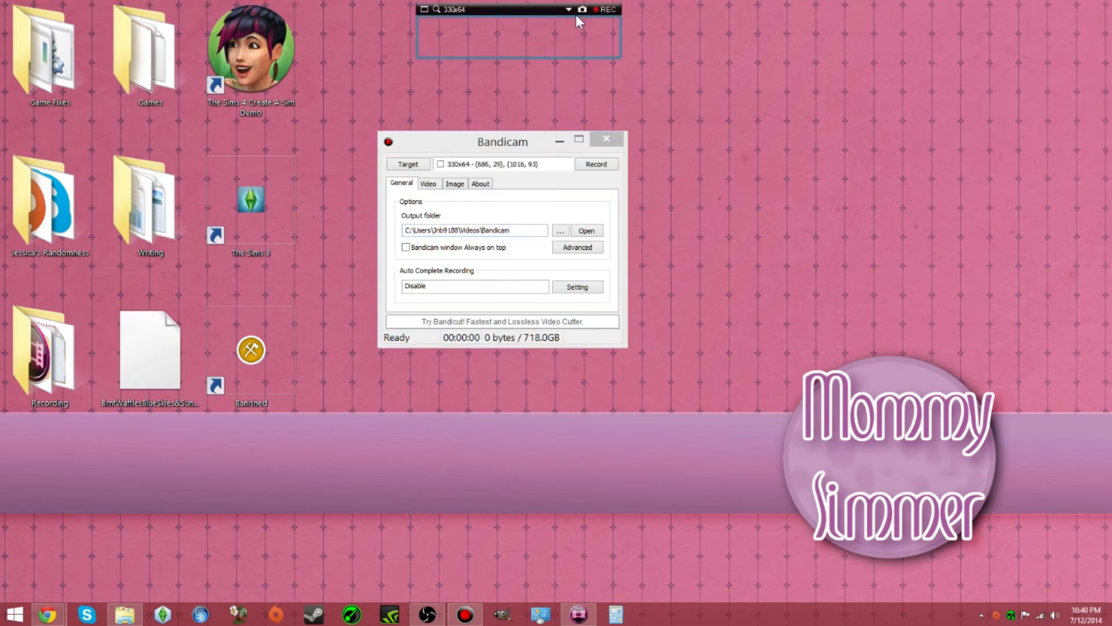
{"action": "left_click", "coordinate": [564, 12]}
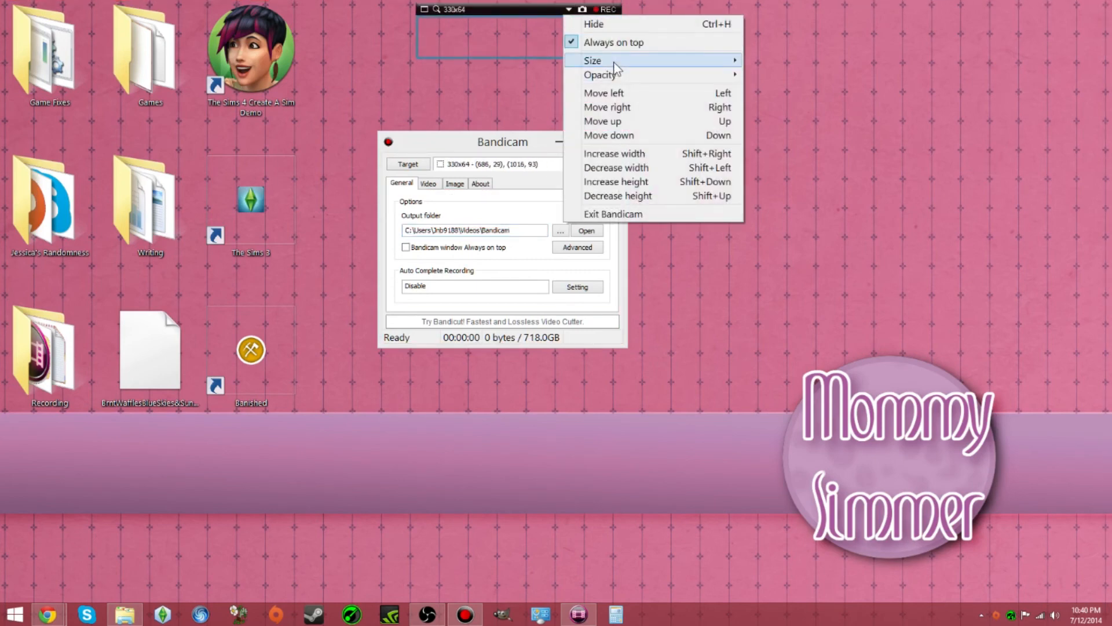
{"action": "mouse_move", "coordinate": [615, 65]}
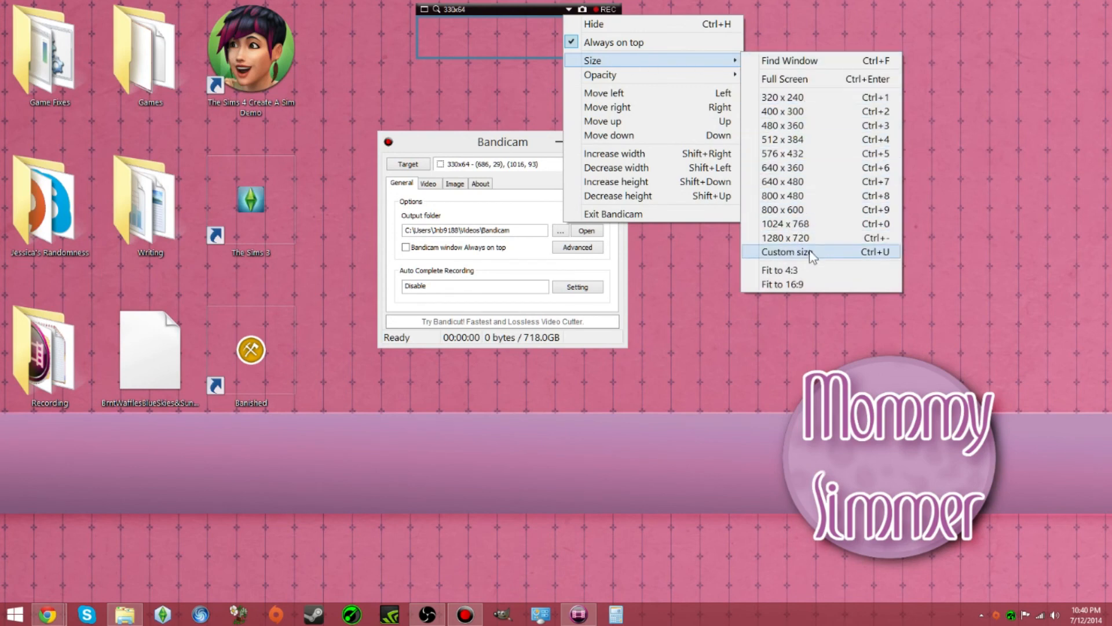
{"action": "left_click", "coordinate": [509, 48]}
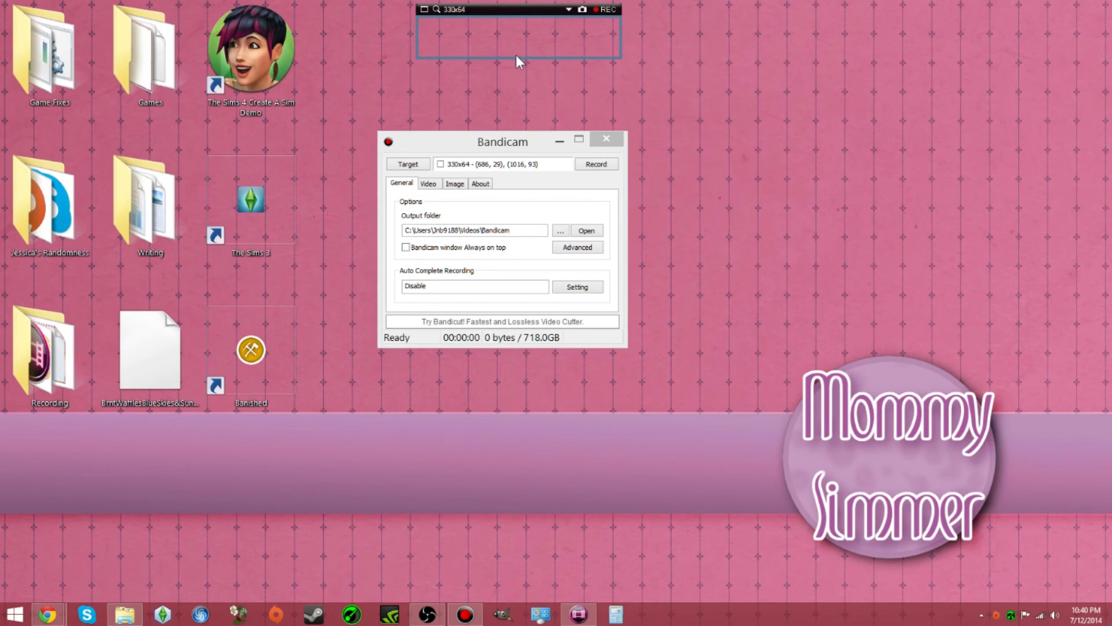
Enlarge the capture rectangle to about 1141x346 and reposition it over the upper part of the desktop.
{"action": "left_click_drag", "start_coordinate": [517, 58], "coordinate": [521, 230]}
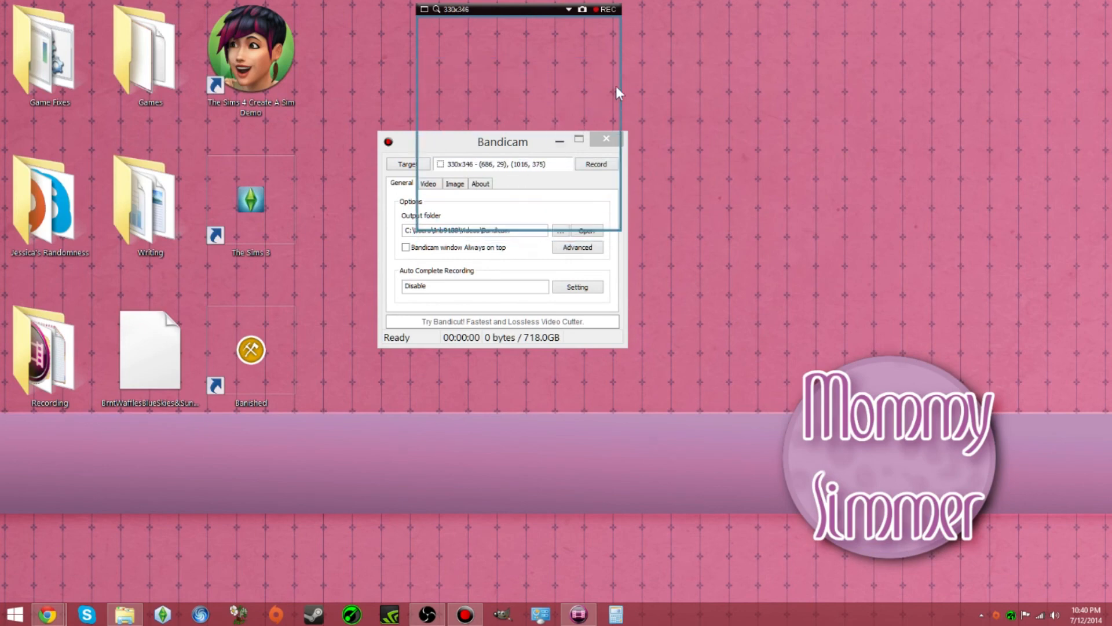
{"action": "left_click_drag", "start_coordinate": [622, 87], "coordinate": [901, 87]}
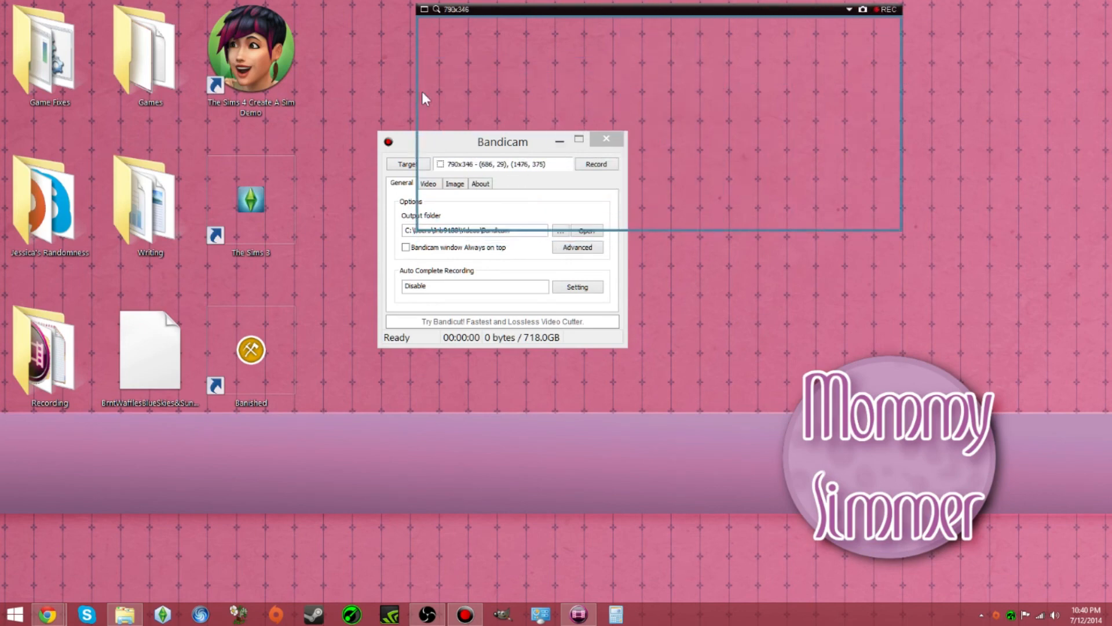
{"action": "left_click_drag", "start_coordinate": [417, 91], "coordinate": [203, 91]}
{"action": "left_click_drag", "start_coordinate": [501, 10], "coordinate": [489, 117]}
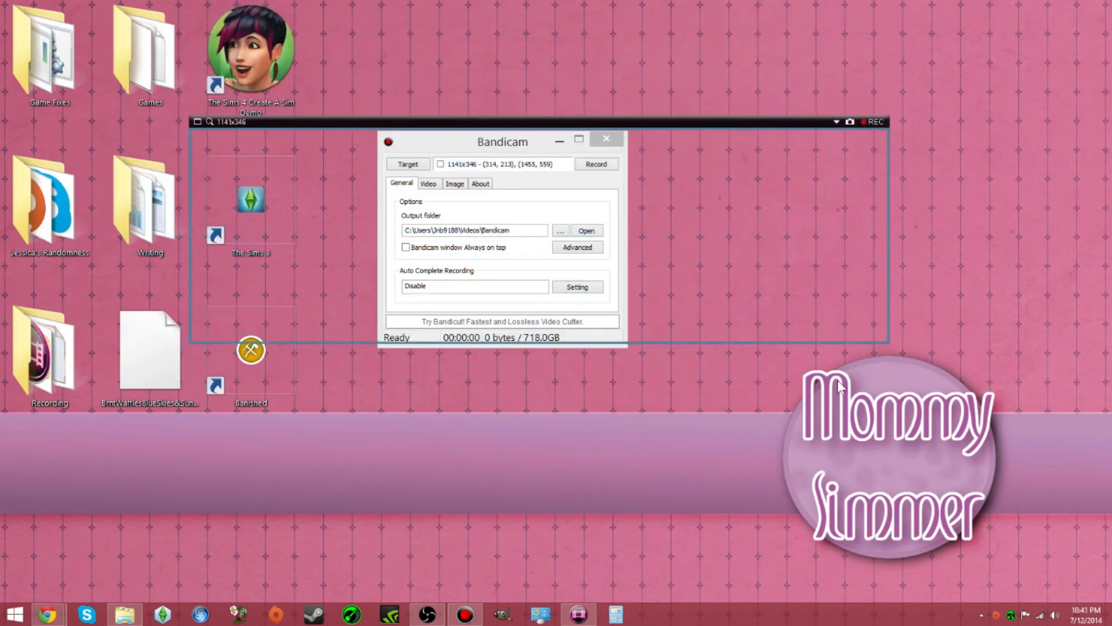
{"action": "left_click_drag", "start_coordinate": [595, 122], "coordinate": [600, 48]}
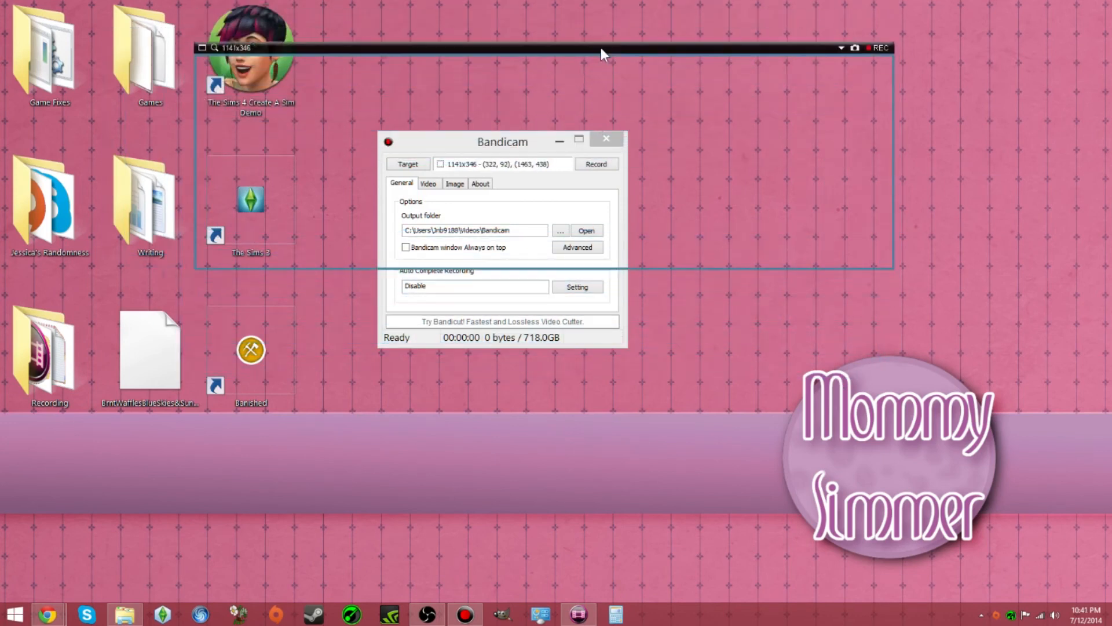
Set the recording target to a DirectX/OpenGL window.
{"action": "left_click", "coordinate": [407, 165]}
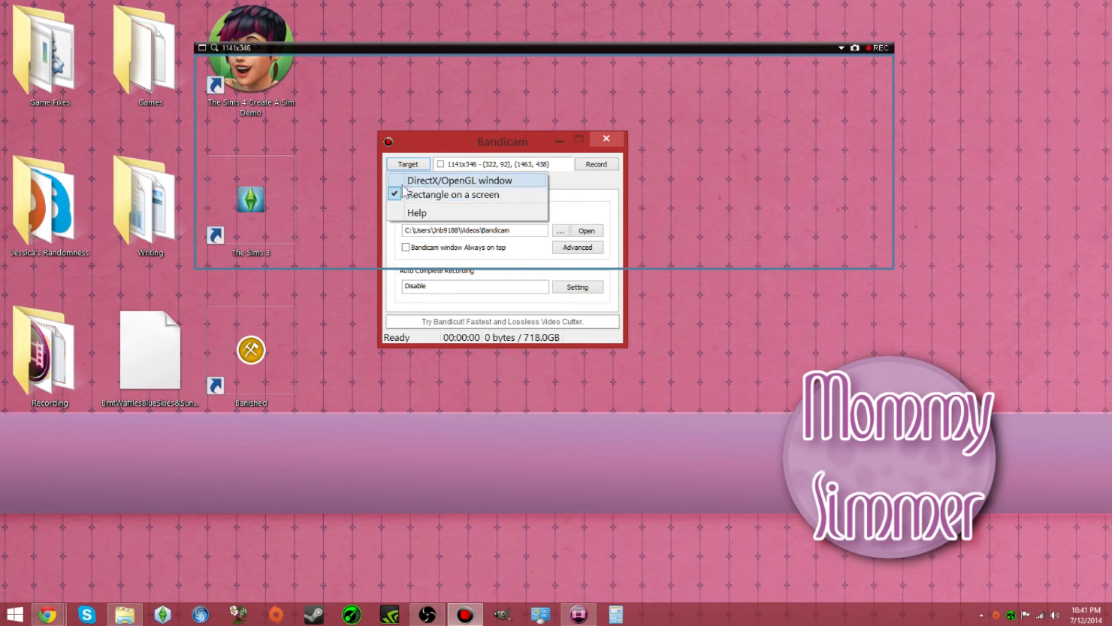
{"action": "left_click", "coordinate": [468, 182]}
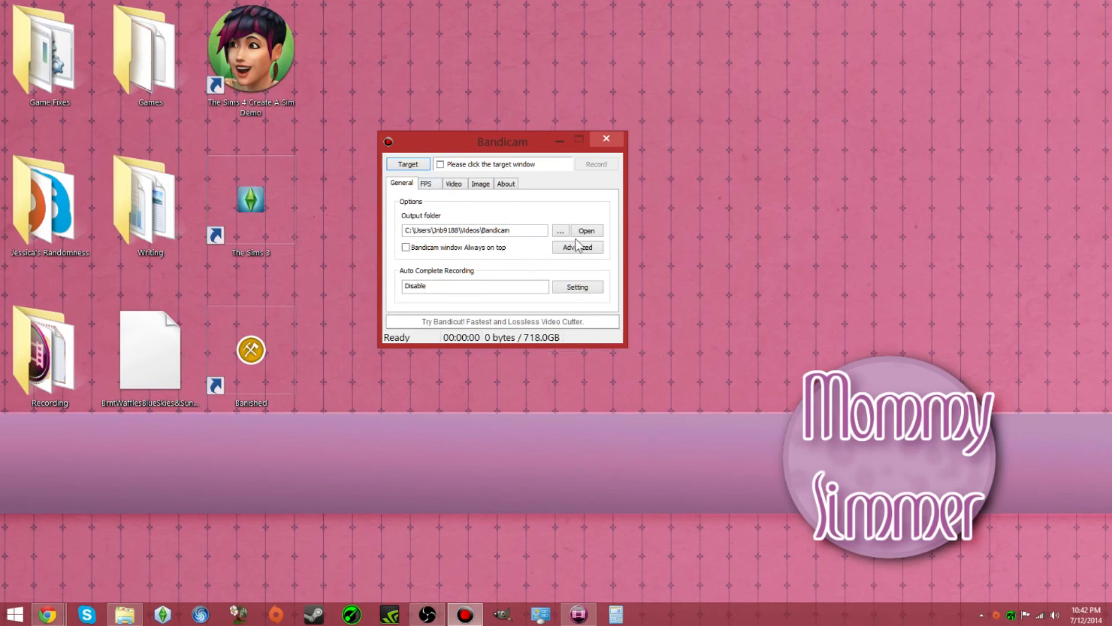
Browse for an output folder, select Bandicam under Videos, and dismiss the folder selection.
{"action": "left_click", "coordinate": [560, 231]}
{"action": "left_click_drag", "start_coordinate": [588, 212], "coordinate": [587, 229]}
{"action": "left_click", "coordinate": [468, 255]}
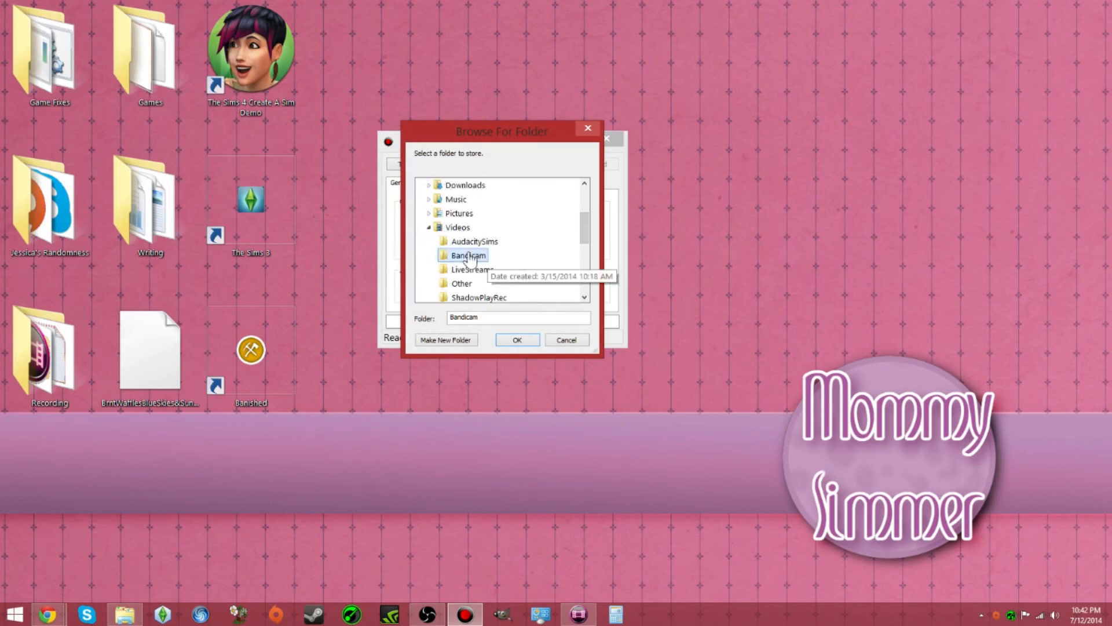
{"action": "left_click", "coordinate": [588, 128]}
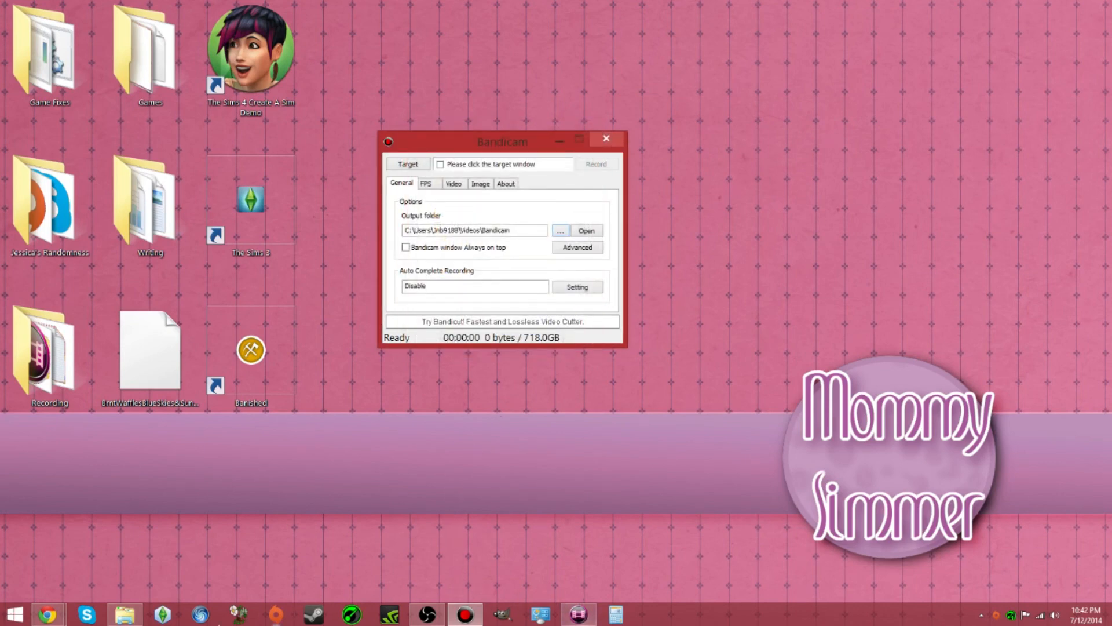
Switch to File Explorer, examine the recordings in the Bandicam folder under Videos, and close the window.
{"action": "left_click", "coordinate": [124, 614]}
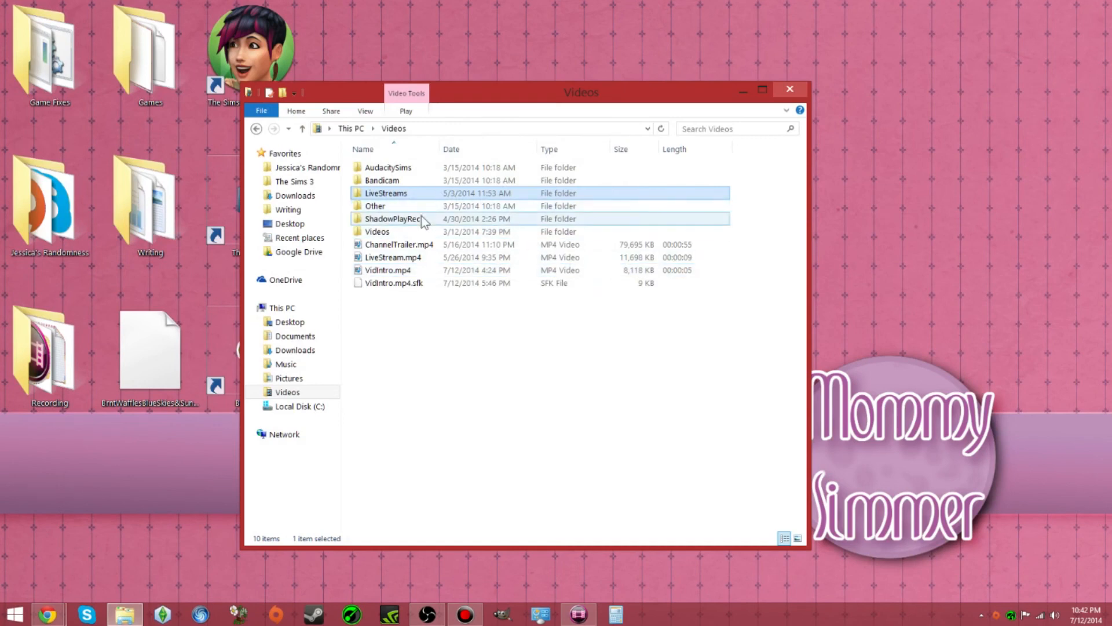
{"action": "double_click", "coordinate": [423, 180]}
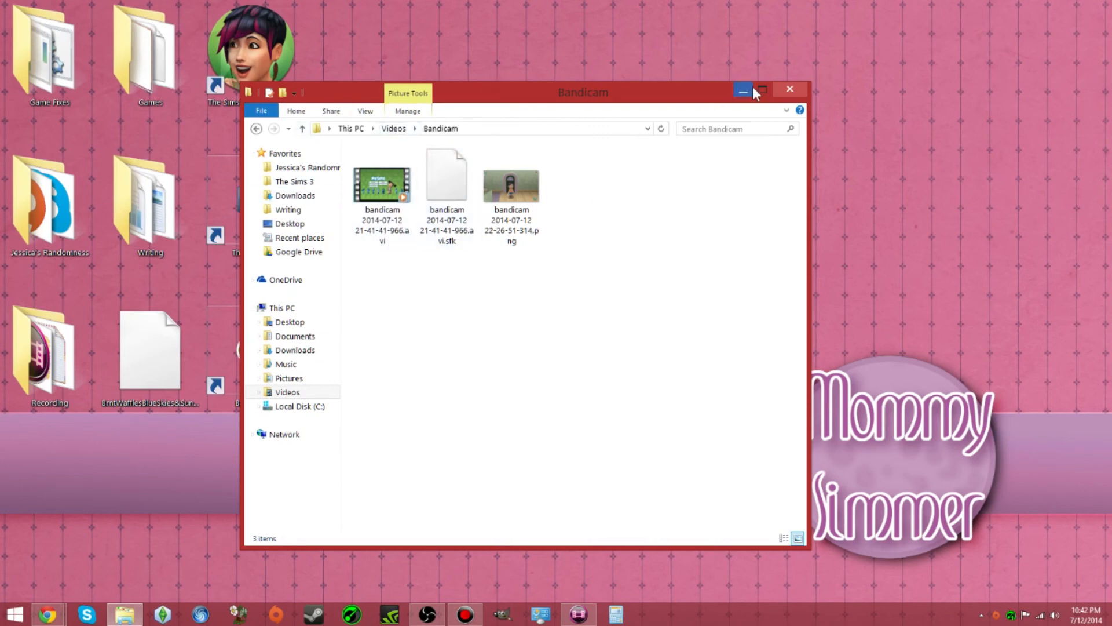
{"action": "left_click", "coordinate": [791, 92]}
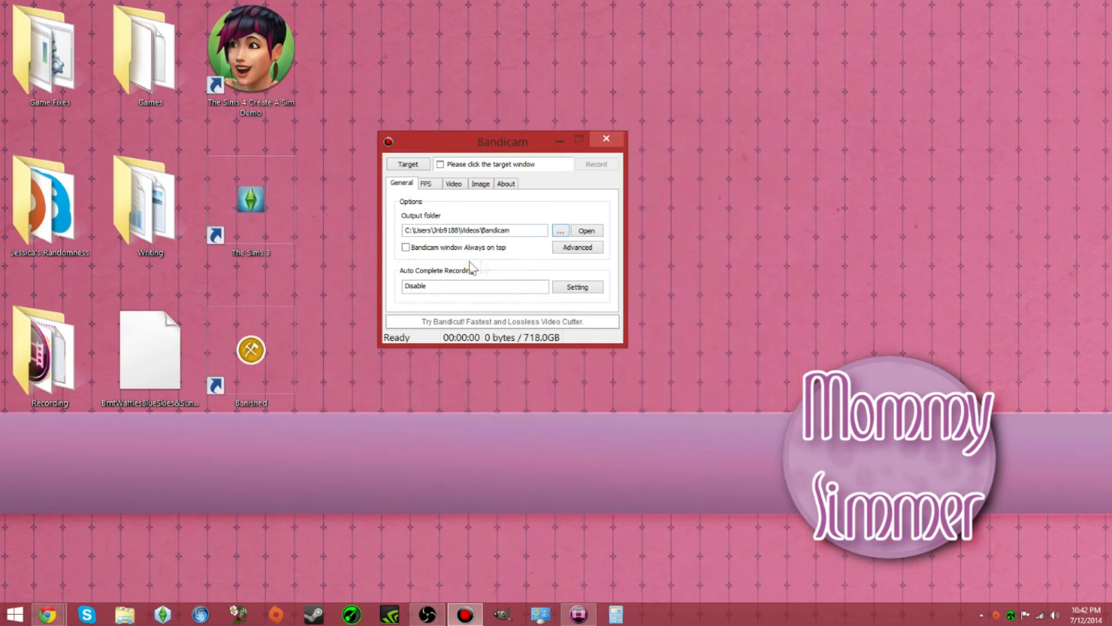
Review the Auto Complete Recording conditions and the FPS overlay and limit options.
{"action": "left_click", "coordinate": [578, 287]}
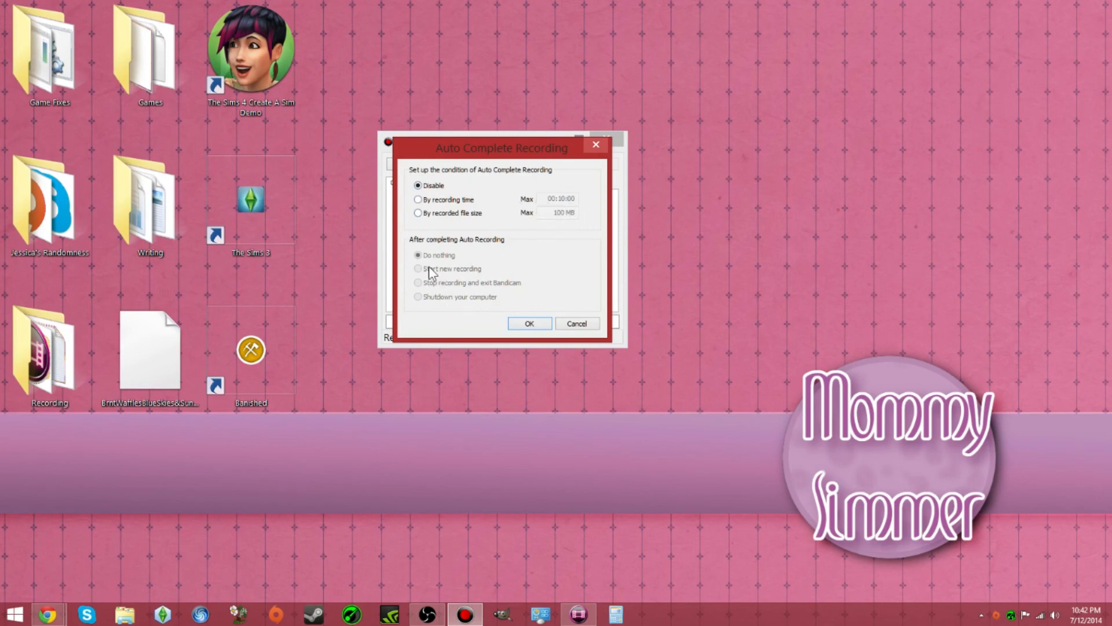
{"action": "left_click", "coordinate": [529, 323]}
{"action": "left_click", "coordinate": [426, 183]}
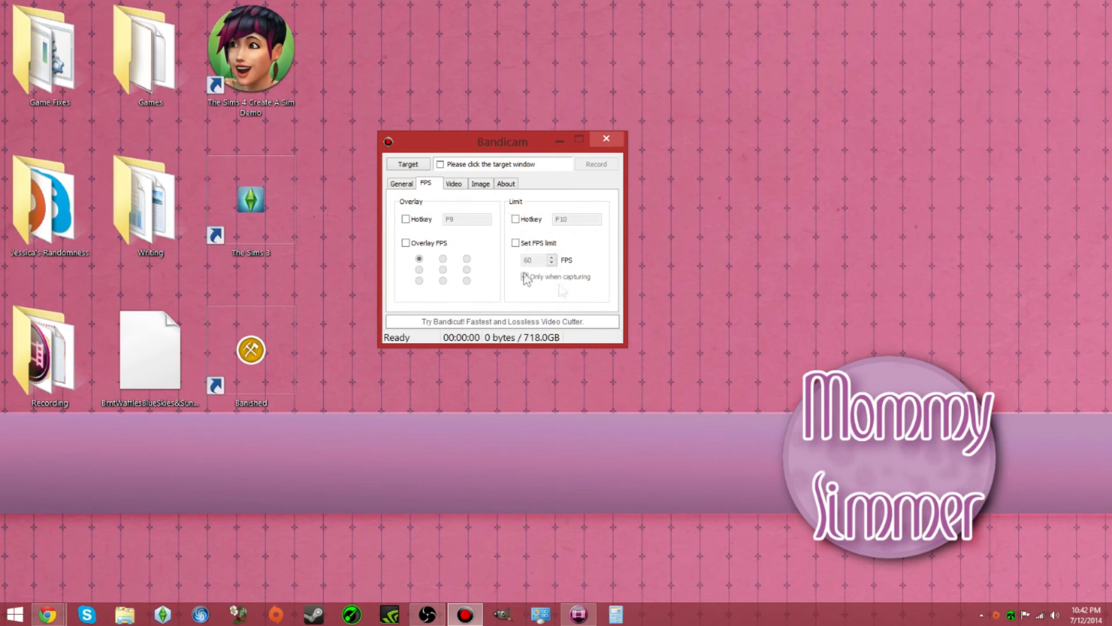
In the video record settings, check the primary sound device choices and select Microphone (Realtek High Definition Audio) as the secondary sound device.
{"action": "left_click", "coordinate": [453, 185]}
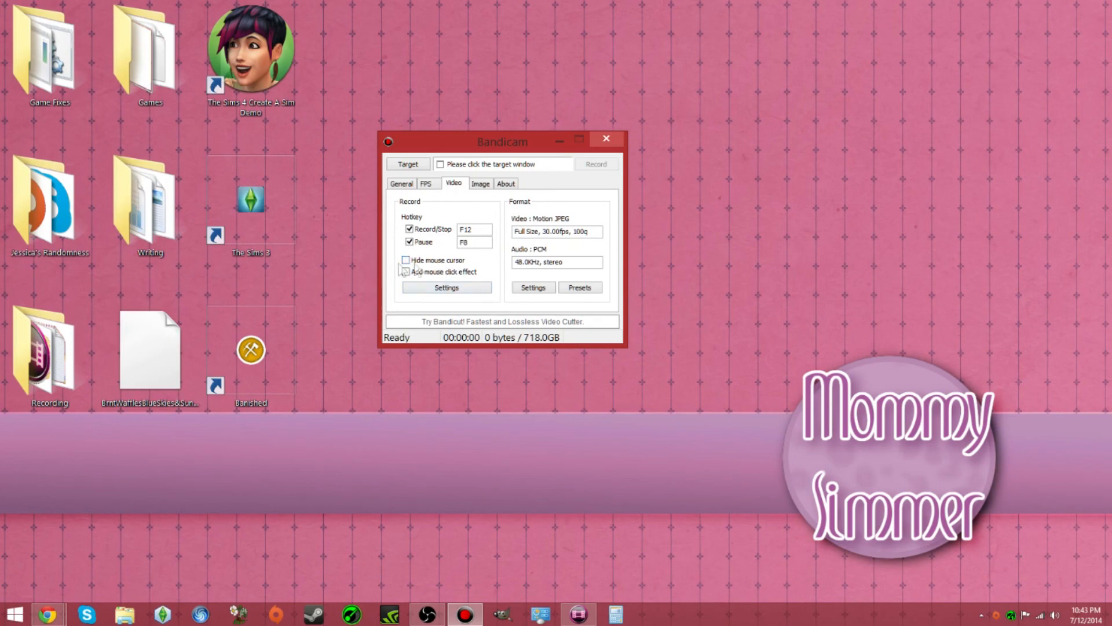
{"action": "left_click", "coordinate": [455, 293]}
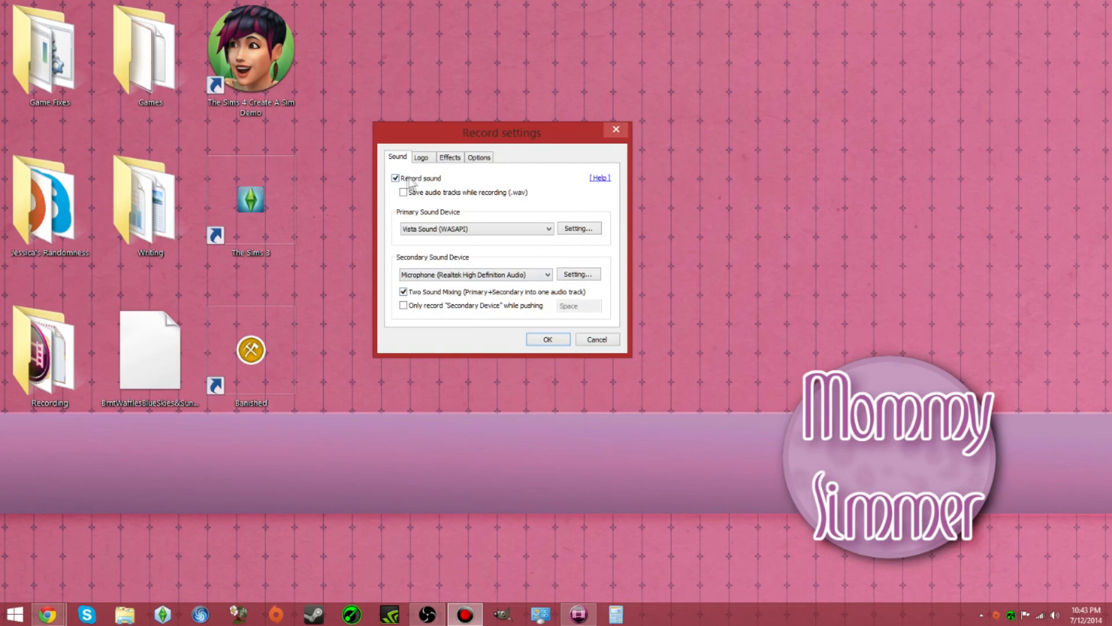
{"action": "left_click", "coordinate": [451, 229]}
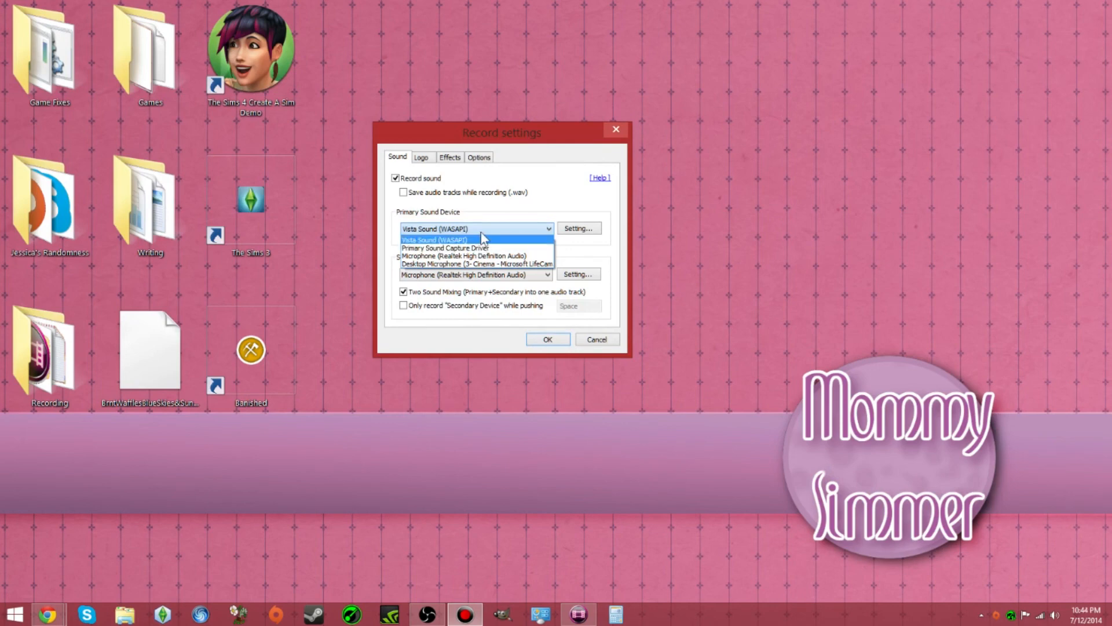
{"action": "left_click", "coordinate": [526, 213]}
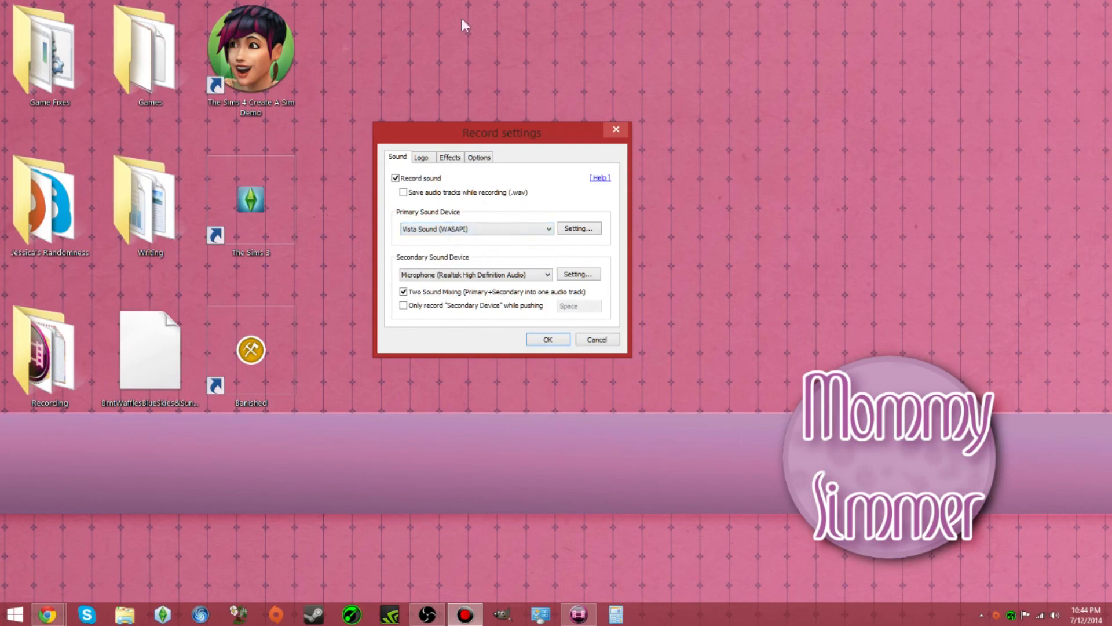
{"action": "left_click", "coordinate": [495, 277]}
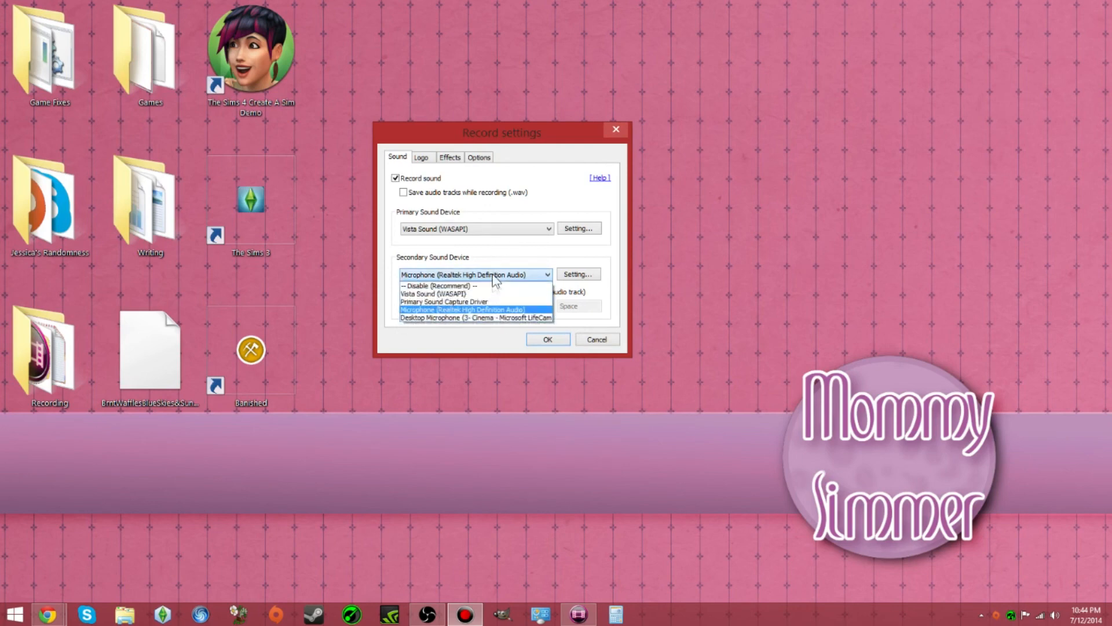
{"action": "left_click", "coordinate": [500, 311]}
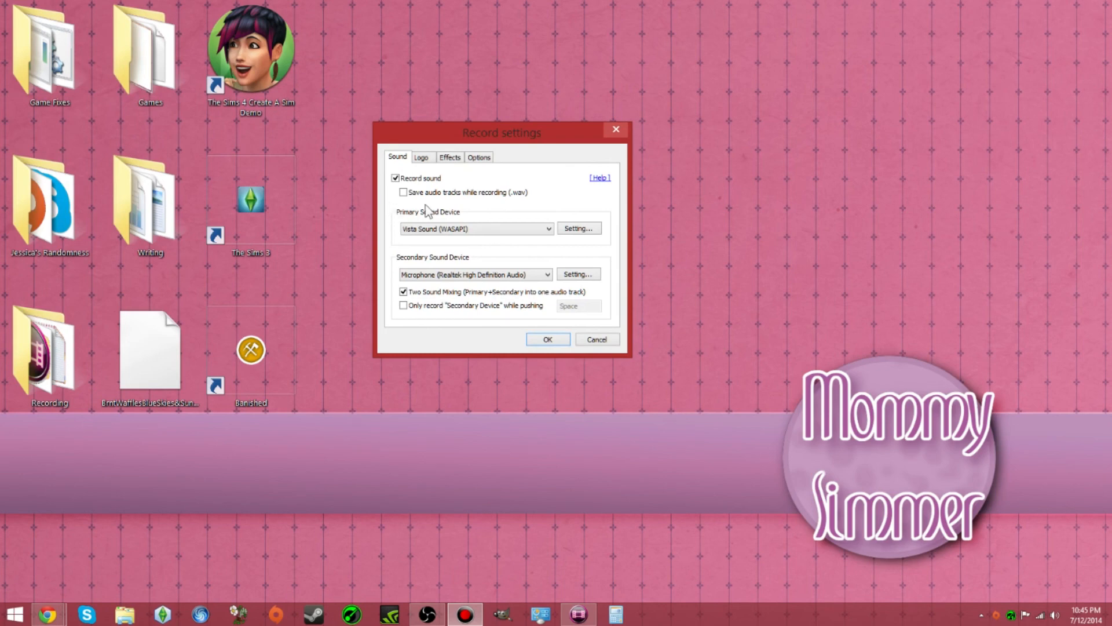
Review the logo, mouse effects and recording priority options, and accept the record settings.
{"action": "left_click", "coordinate": [426, 157]}
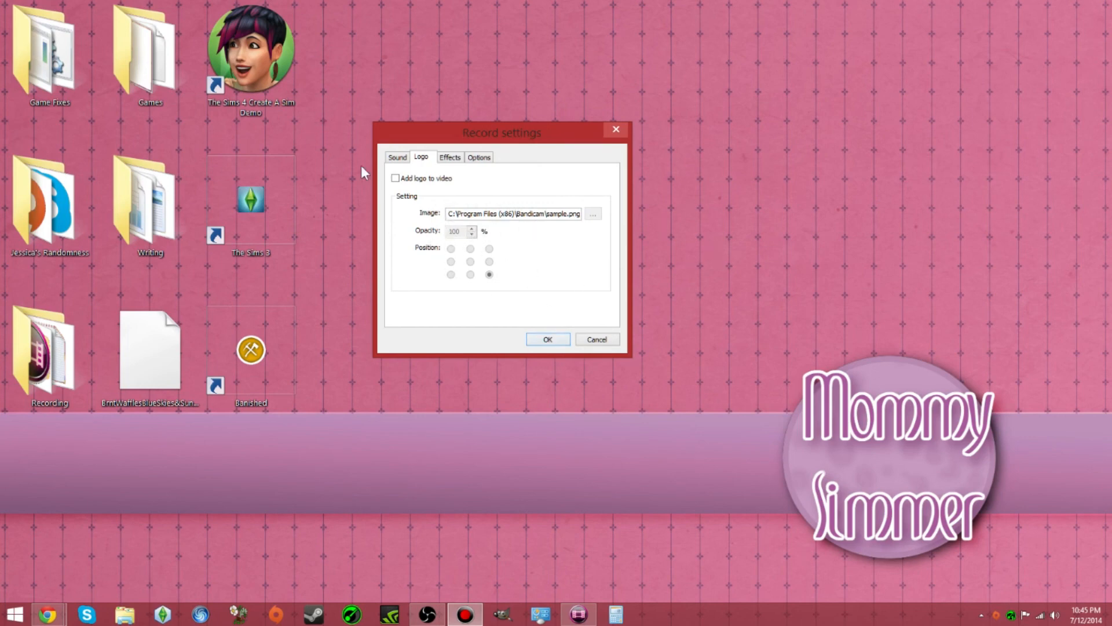
{"action": "left_click", "coordinate": [455, 156]}
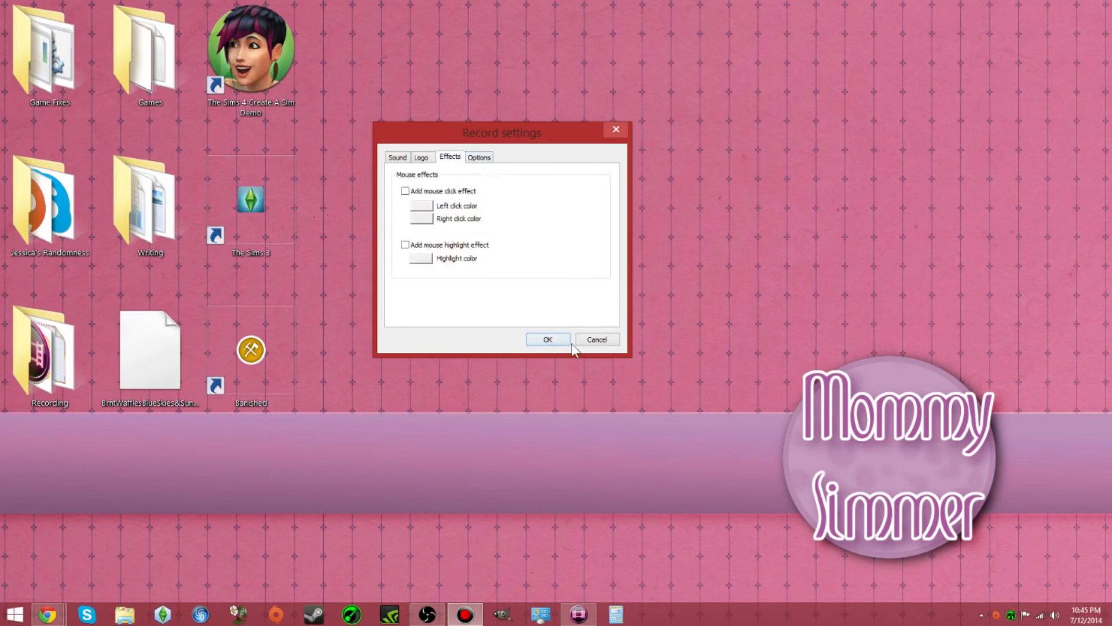
{"action": "left_click", "coordinate": [479, 157]}
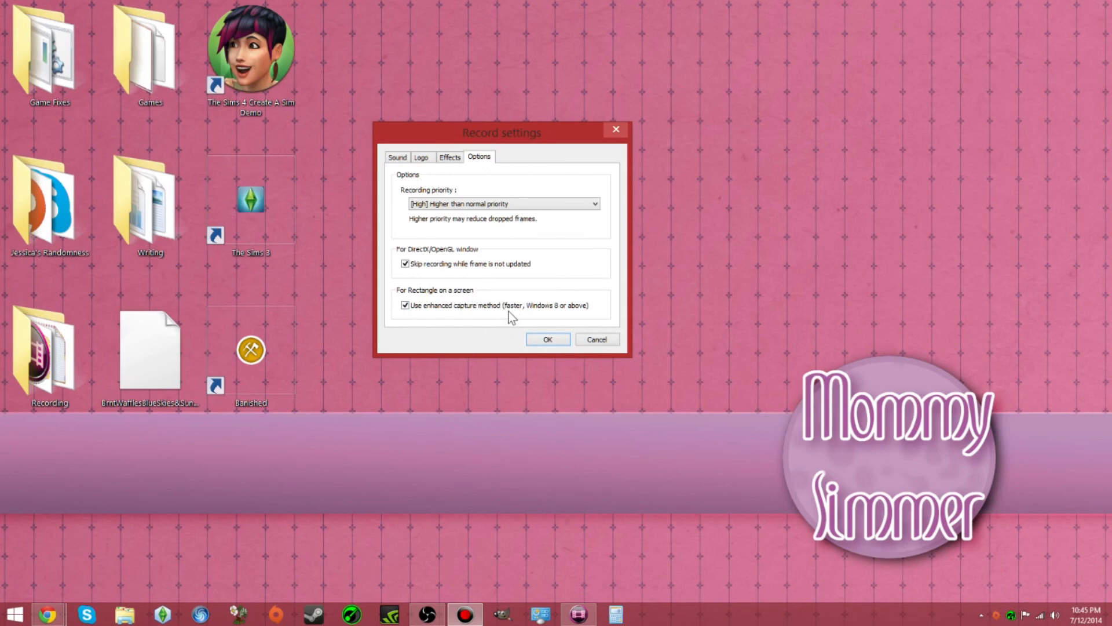
{"action": "left_click", "coordinate": [553, 340]}
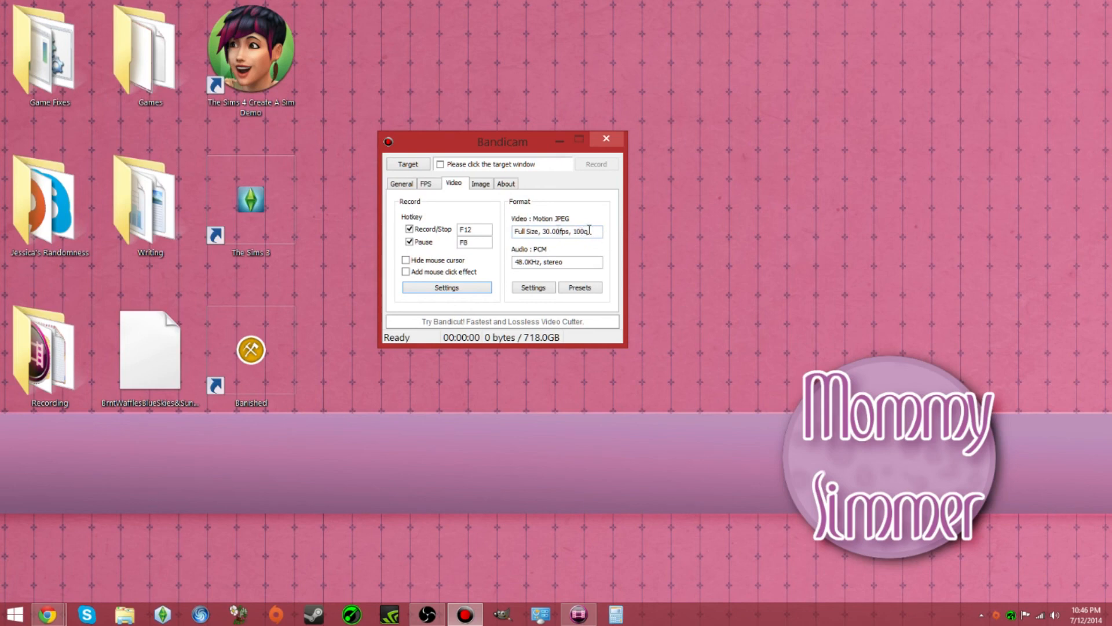
Review the video and audio format settings, accept them, and look through the format presets including the user presets.
{"action": "left_click", "coordinate": [532, 287]}
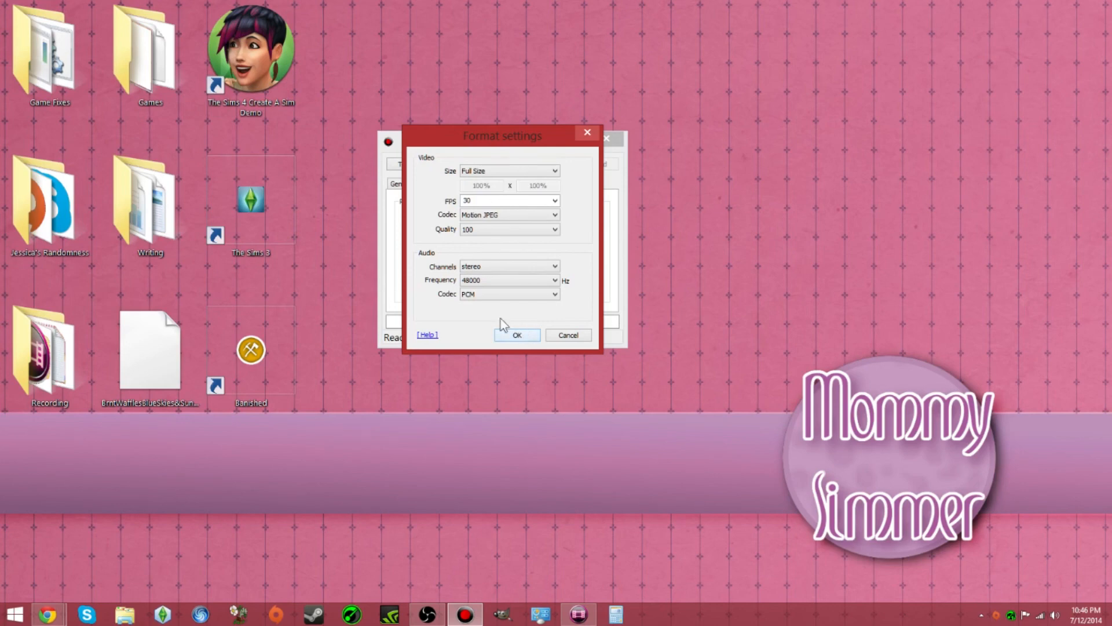
{"action": "left_click", "coordinate": [524, 336]}
{"action": "left_click", "coordinate": [577, 288]}
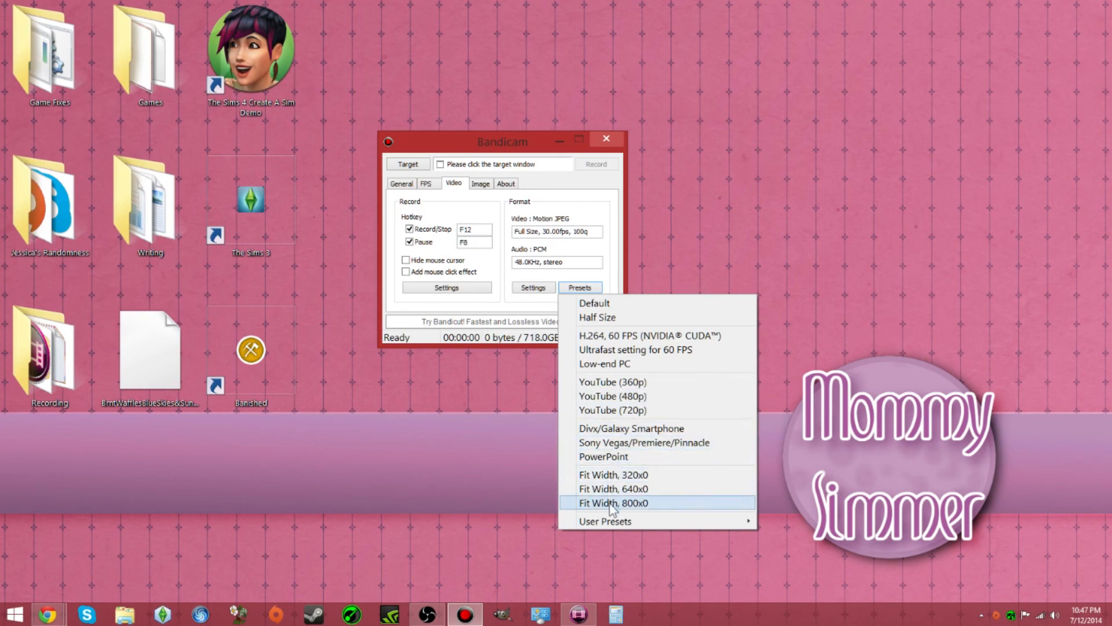
{"action": "mouse_move", "coordinate": [620, 521]}
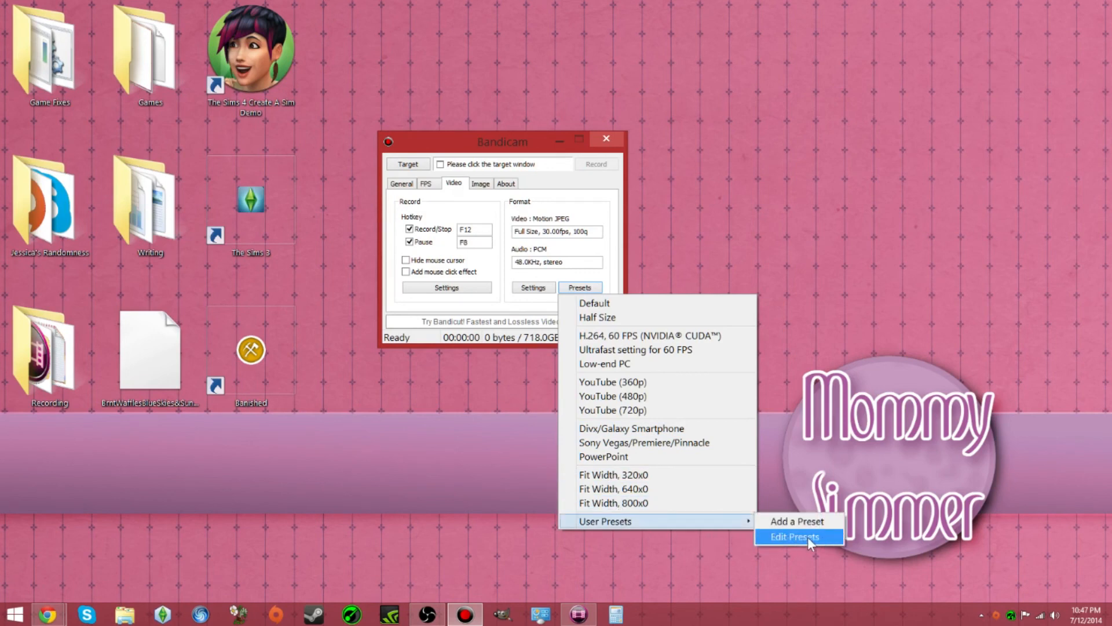
{"action": "left_click", "coordinate": [896, 379]}
Turn off the shutter sound and mouse cursor hiding for image capture, and check the program's version and license information.
{"action": "left_click", "coordinate": [481, 187]}
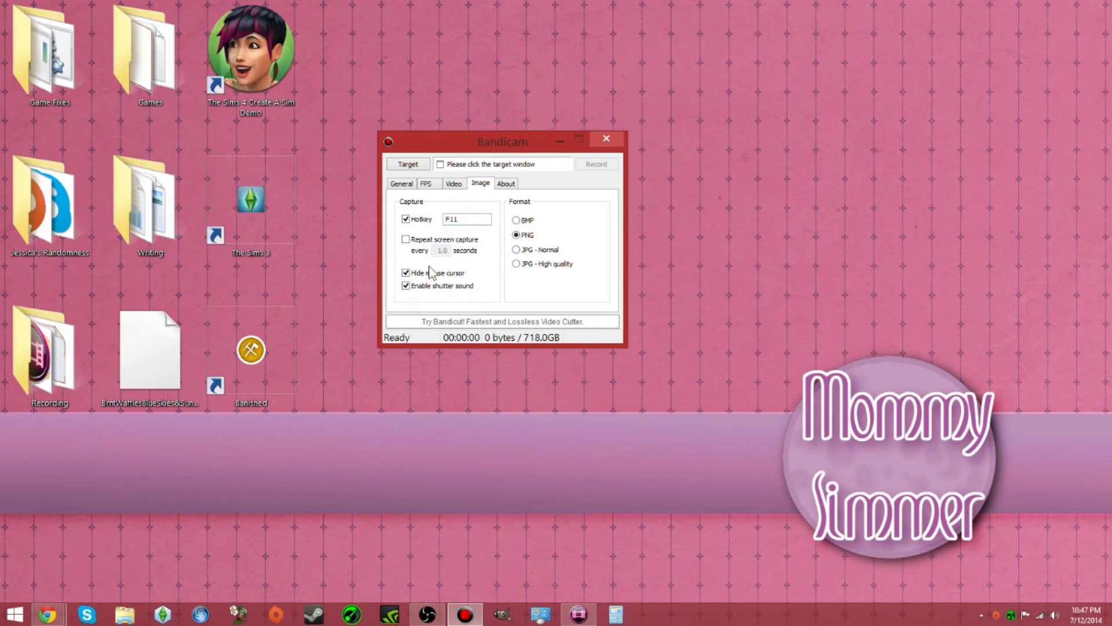
{"action": "left_click", "coordinate": [406, 286]}
{"action": "left_click", "coordinate": [405, 272]}
{"action": "left_click", "coordinate": [506, 185]}
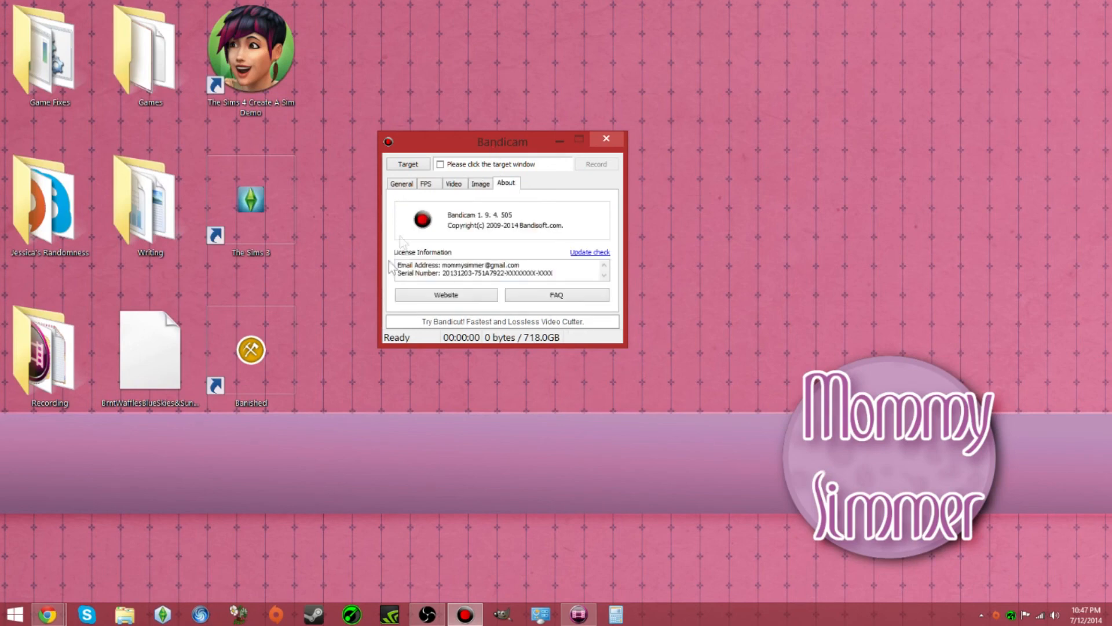
{"action": "left_click", "coordinate": [482, 184]}
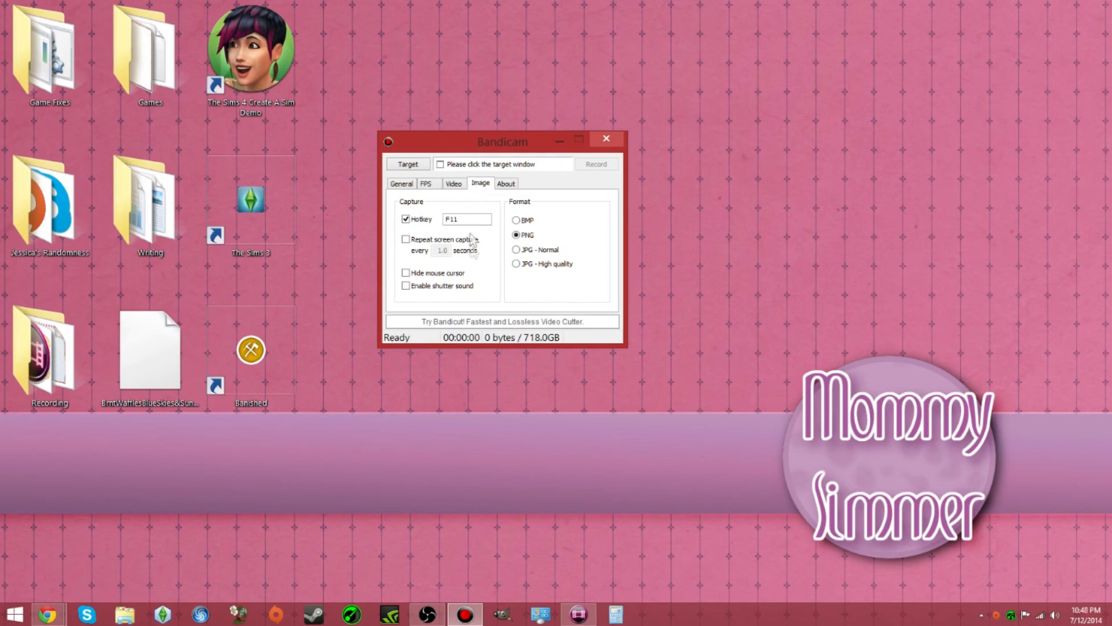
Move the Bandicam window aside, switch to Vegas Movie Studio HD 11.0 and maximize its window.
{"action": "left_click_drag", "start_coordinate": [481, 149], "coordinate": [306, 221]}
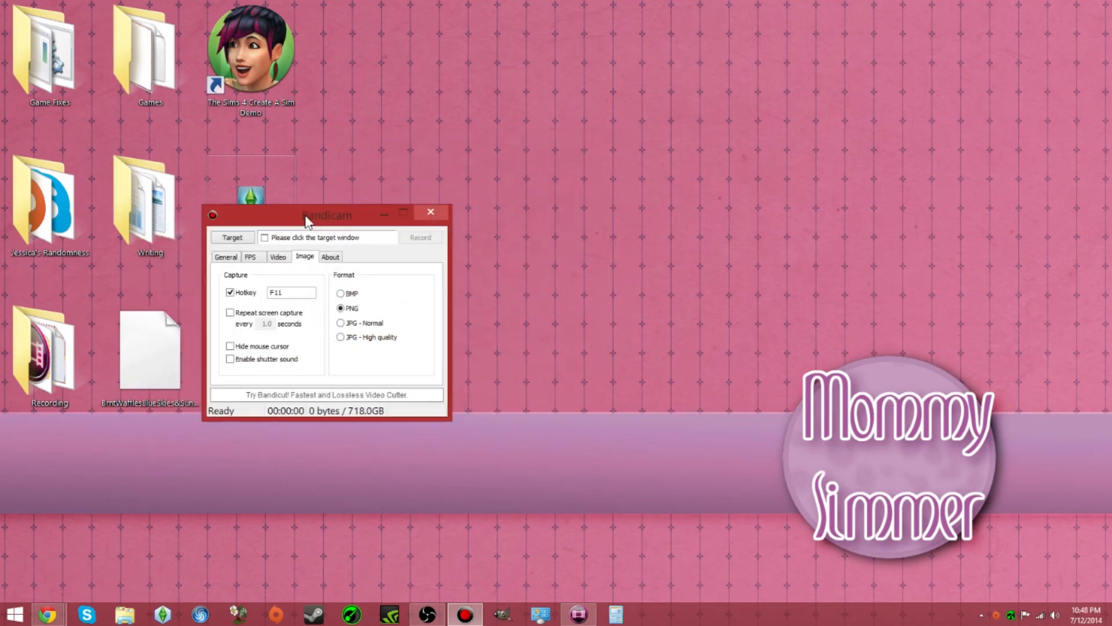
{"action": "left_click", "coordinate": [572, 617]}
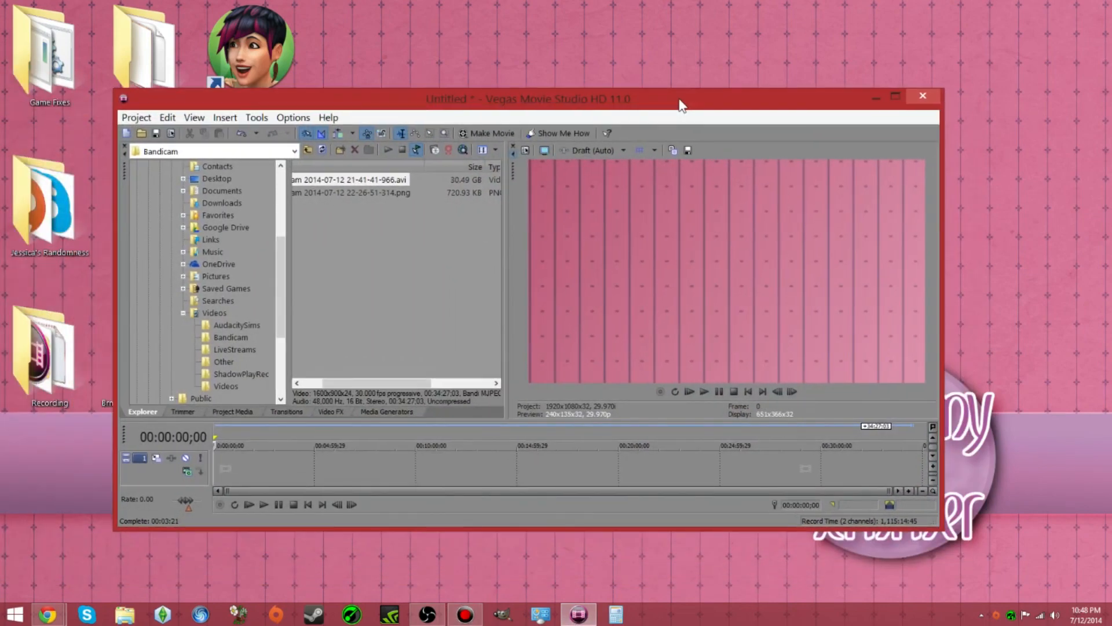
{"action": "double_click", "coordinate": [681, 104]}
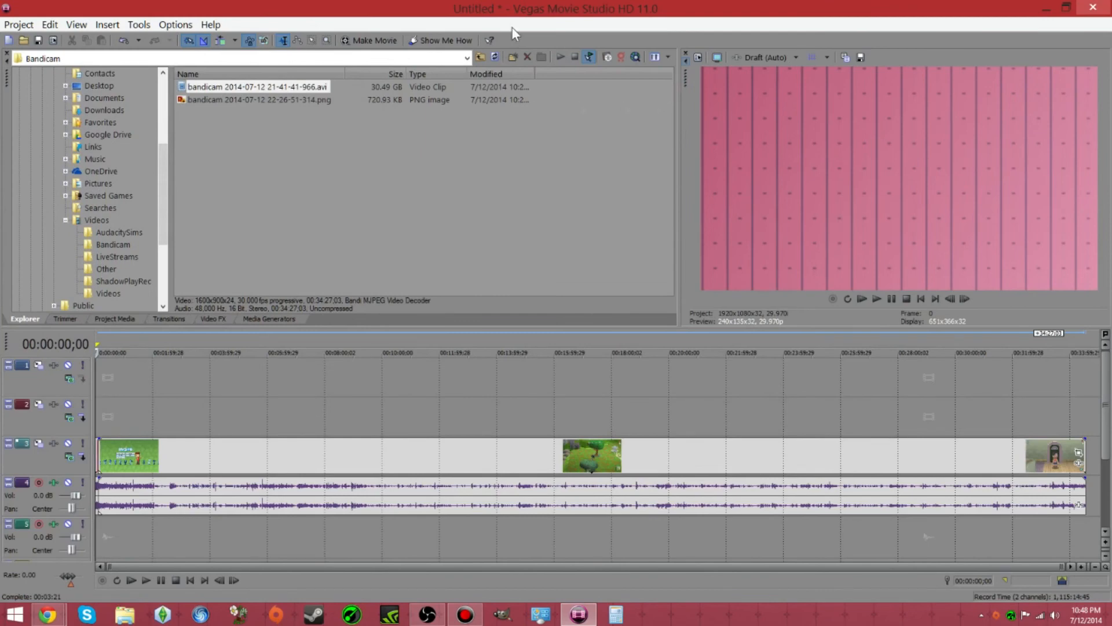
{"action": "scroll", "coordinate": [235, 432], "scroll_direction": "up", "scroll_amount": 5}
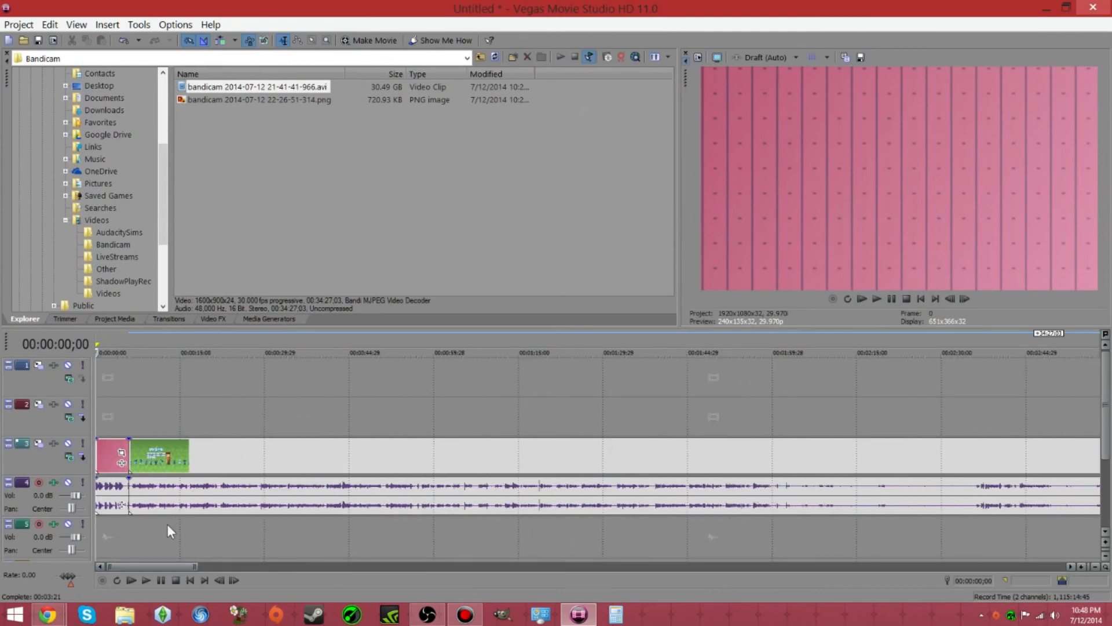
{"action": "scroll", "coordinate": [168, 449], "scroll_direction": "down", "scroll_amount": 5}
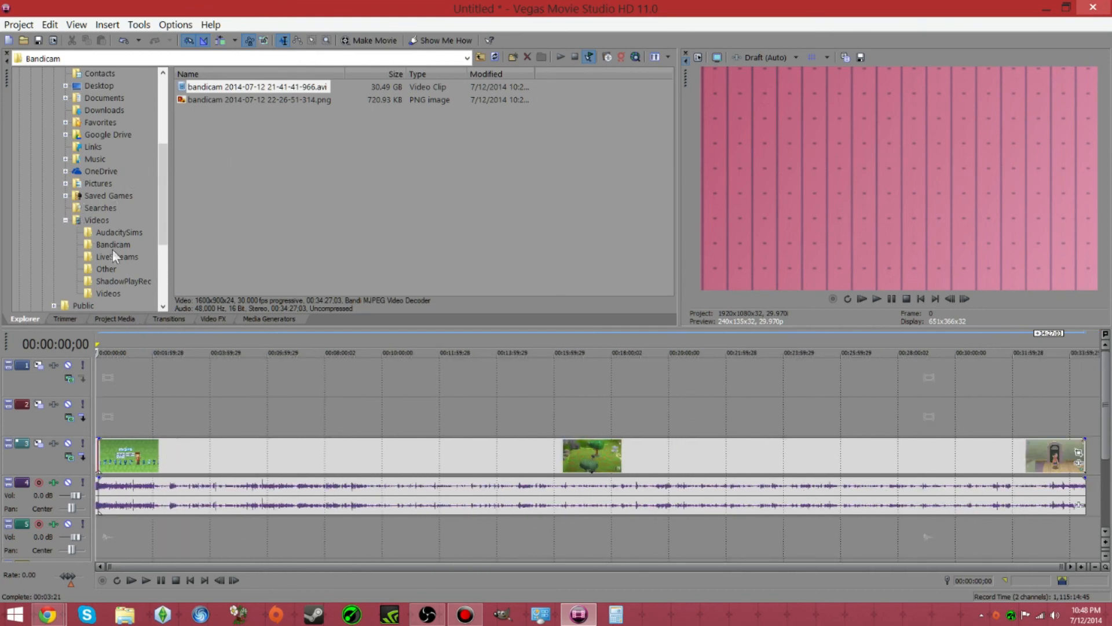
{"action": "left_click", "coordinate": [93, 219]}
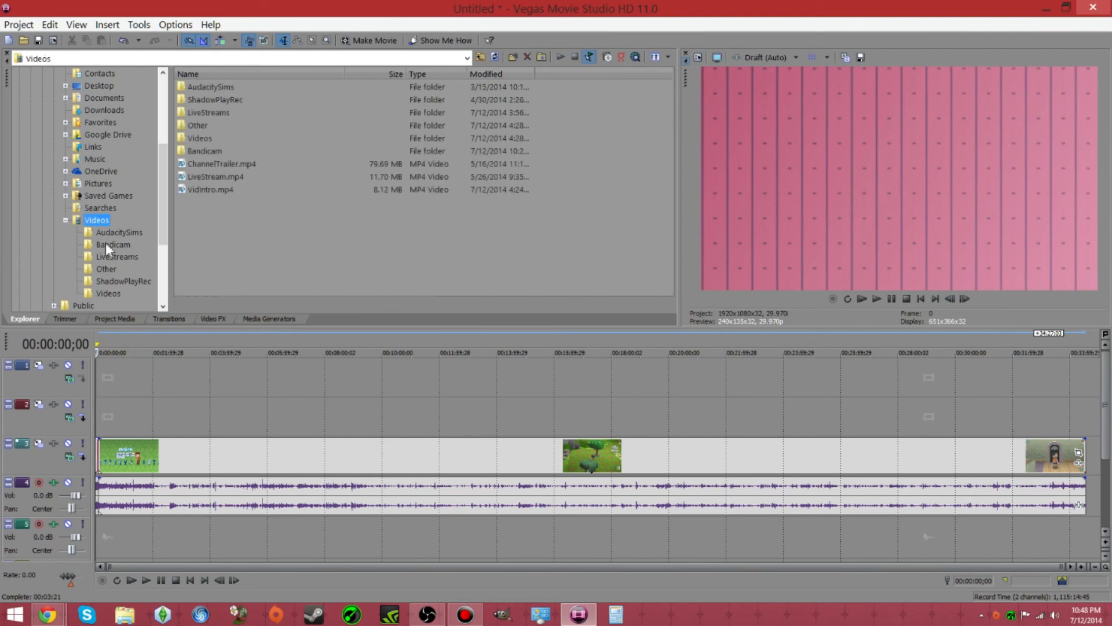
{"action": "double_click", "coordinate": [203, 151]}
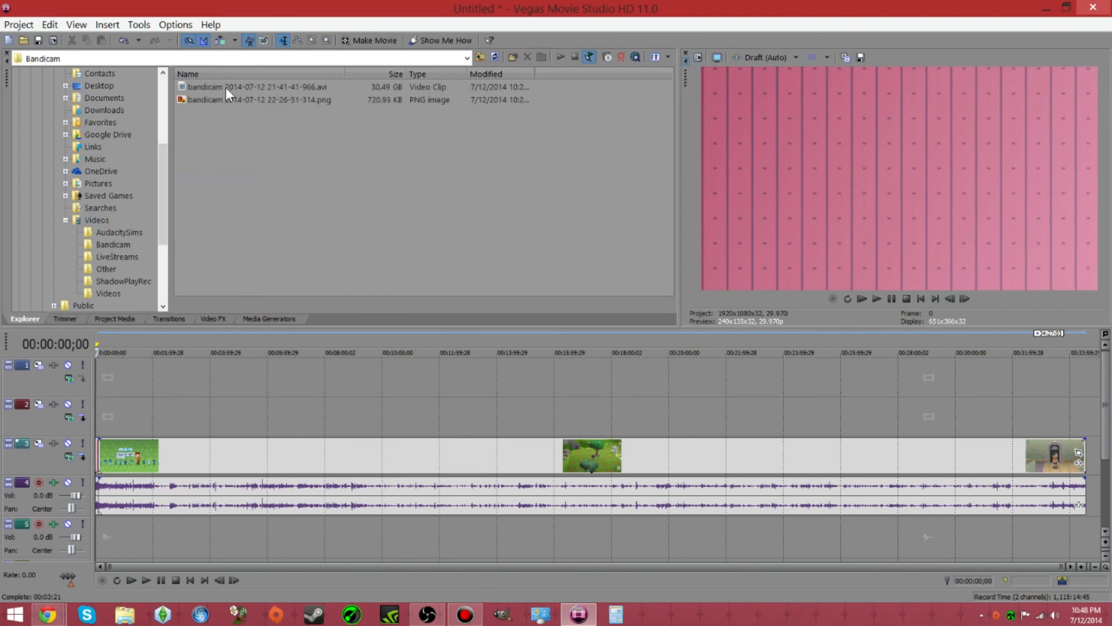
{"action": "left_click", "coordinate": [225, 87]}
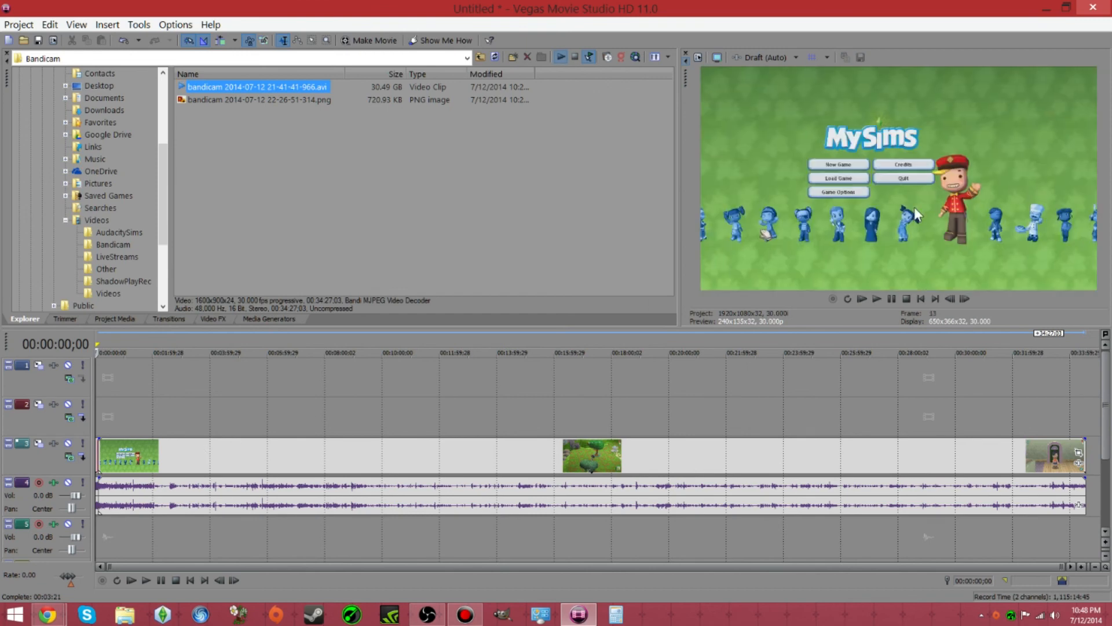
{"action": "left_click", "coordinate": [908, 300]}
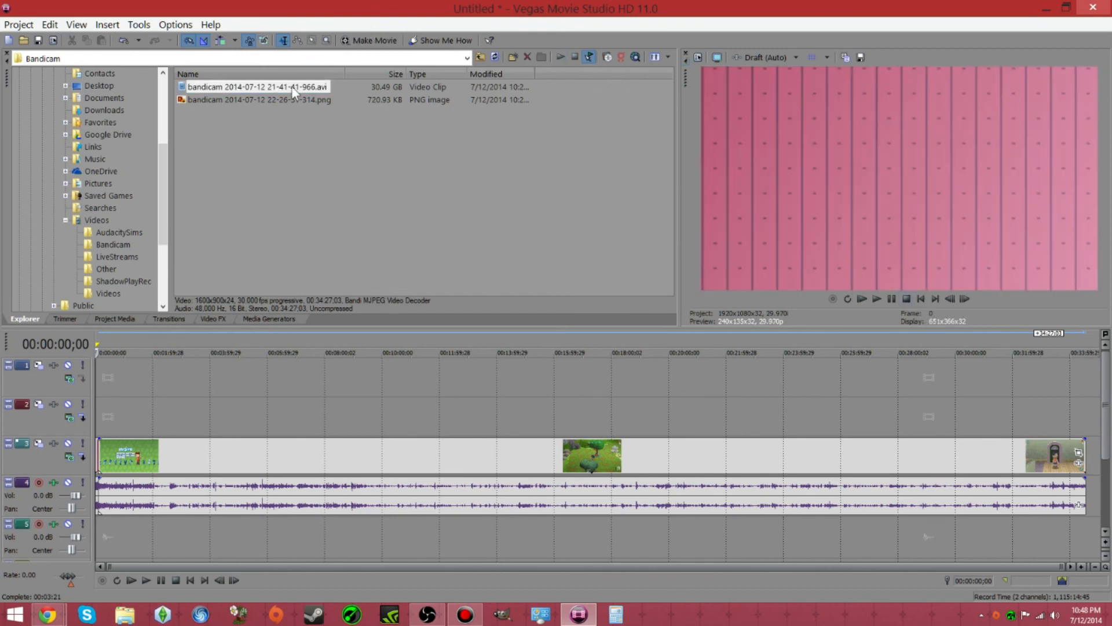
Examine the intro clip and the gameplay recording on the timeline, and return the playhead to the start.
{"action": "left_click_drag", "start_coordinate": [291, 85], "coordinate": [115, 461]}
{"action": "left_click", "coordinate": [248, 538]}
{"action": "scroll", "coordinate": [247, 536], "scroll_direction": "up", "scroll_amount": 8}
{"action": "left_click_drag", "start_coordinate": [264, 567], "coordinate": [119, 564]}
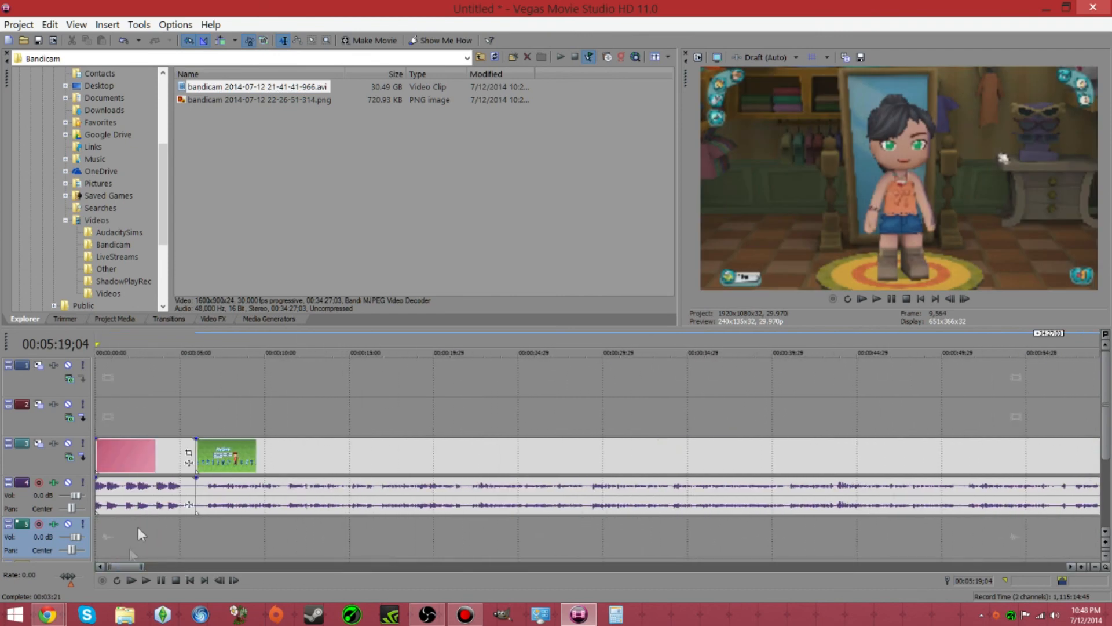
{"action": "left_click", "coordinate": [148, 460]}
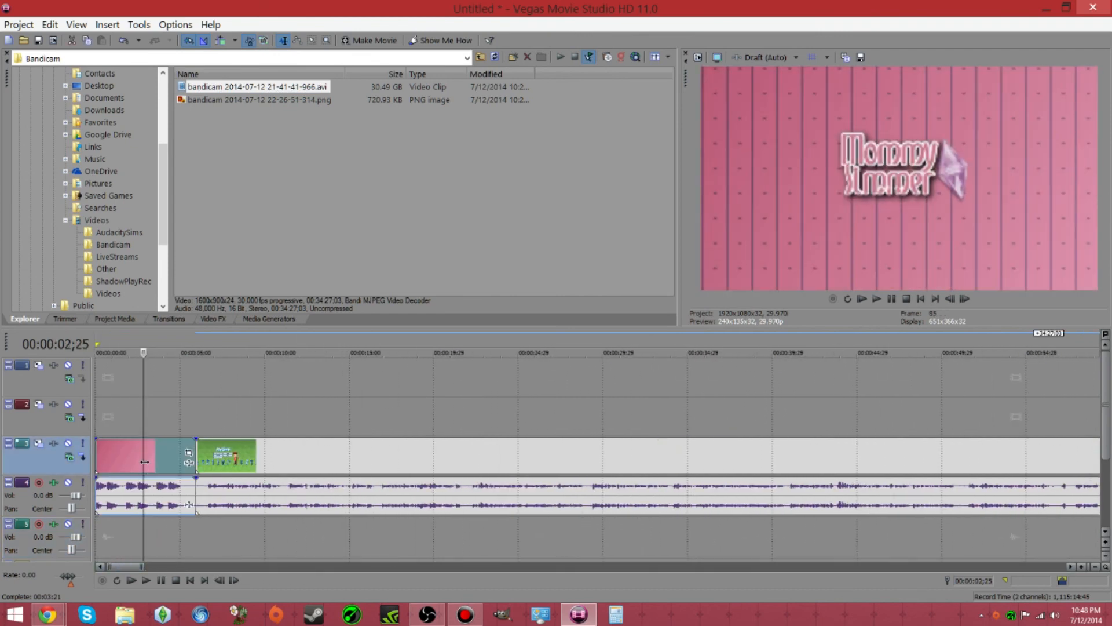
{"action": "left_click_drag", "start_coordinate": [144, 419], "coordinate": [59, 415]}
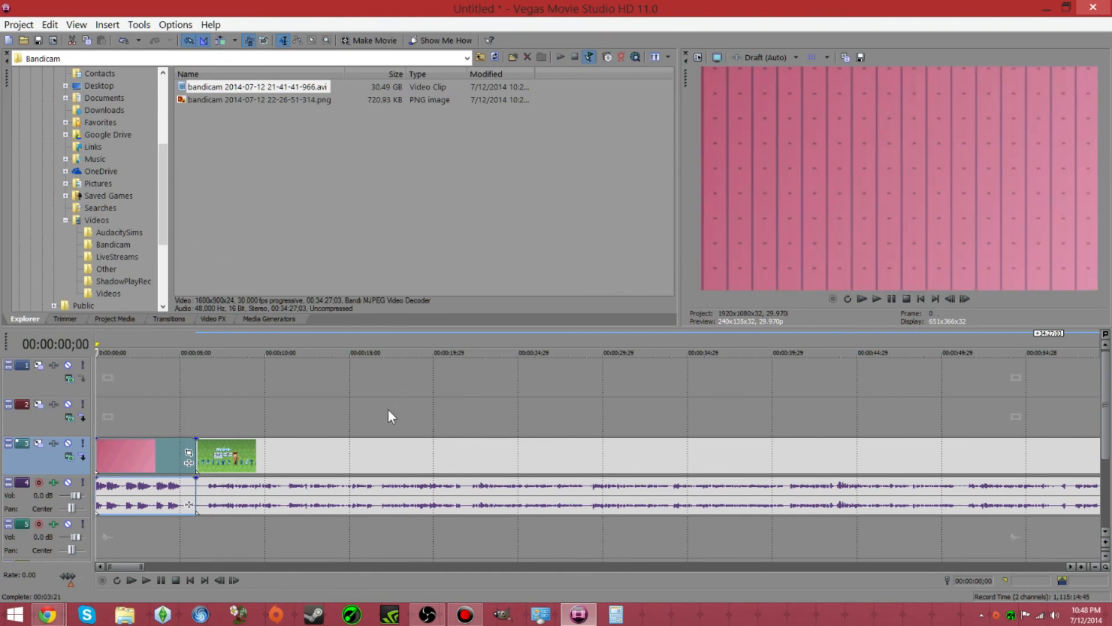
{"action": "scroll", "coordinate": [383, 411], "scroll_direction": "down", "scroll_amount": 10}
{"action": "left_click", "coordinate": [19, 24]}
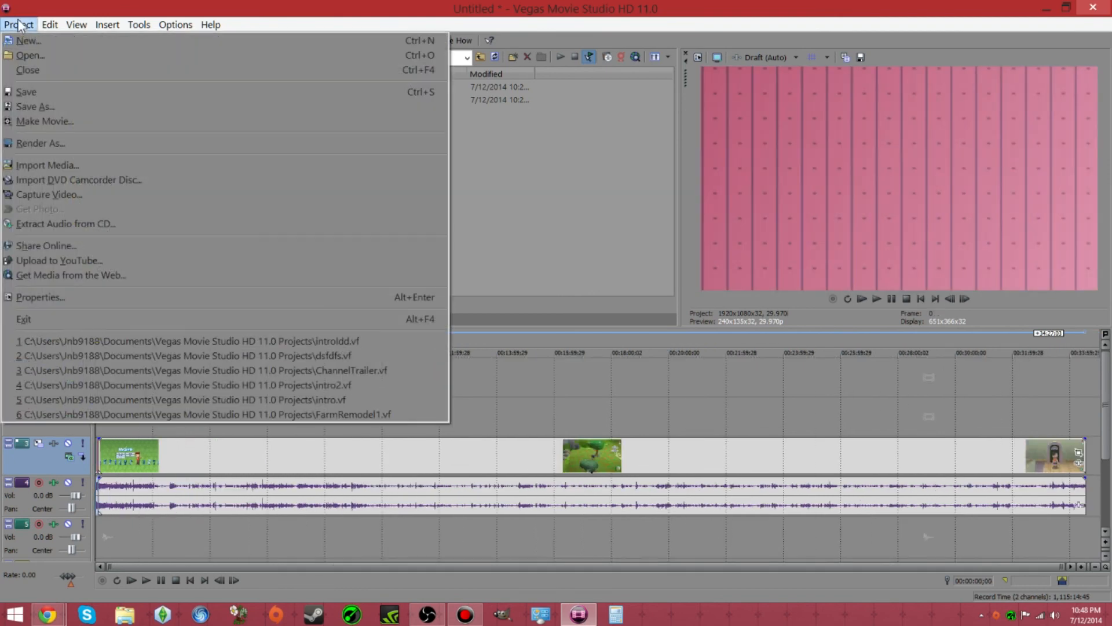
{"action": "left_click", "coordinate": [116, 9]}
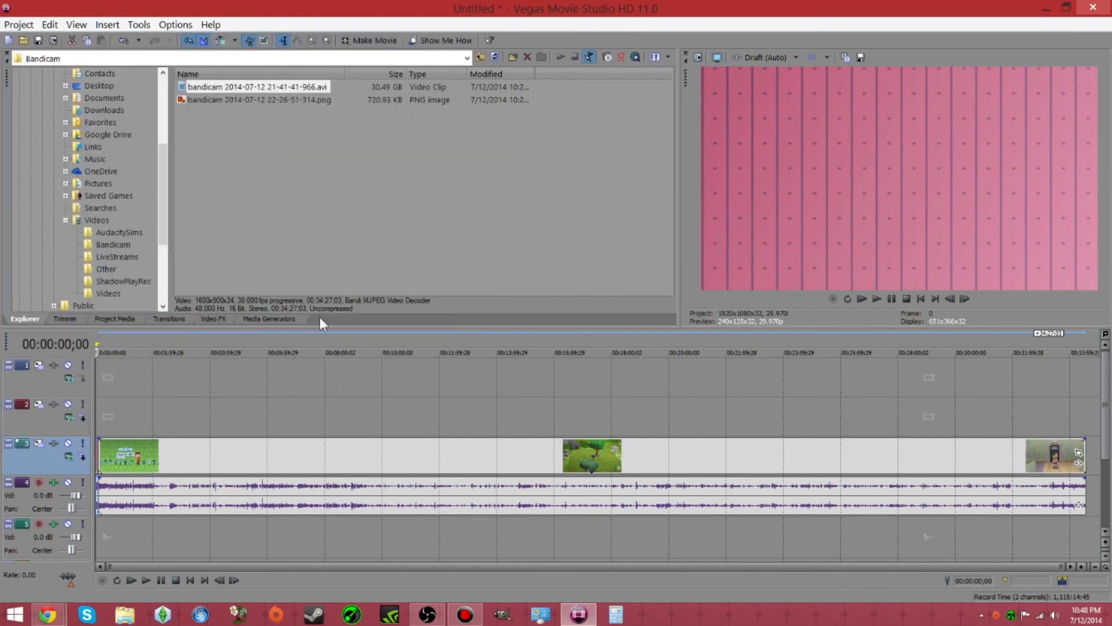
Shift the gameplay clip earlier on its track to overlap the end of the intro by 1:00.
{"action": "scroll", "coordinate": [241, 472], "scroll_direction": "up", "scroll_amount": 10}
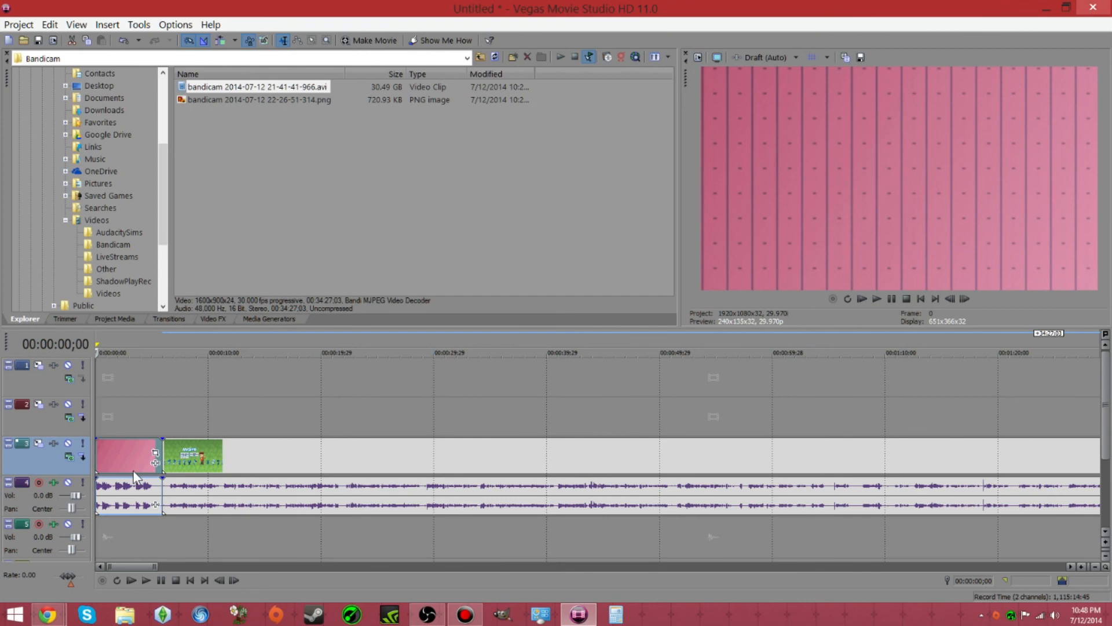
{"action": "scroll", "coordinate": [259, 491], "scroll_direction": "down", "scroll_amount": 3}
{"action": "scroll", "coordinate": [259, 492], "scroll_direction": "up", "scroll_amount": 3}
{"action": "left_click_drag", "start_coordinate": [242, 454], "coordinate": [229, 454]}
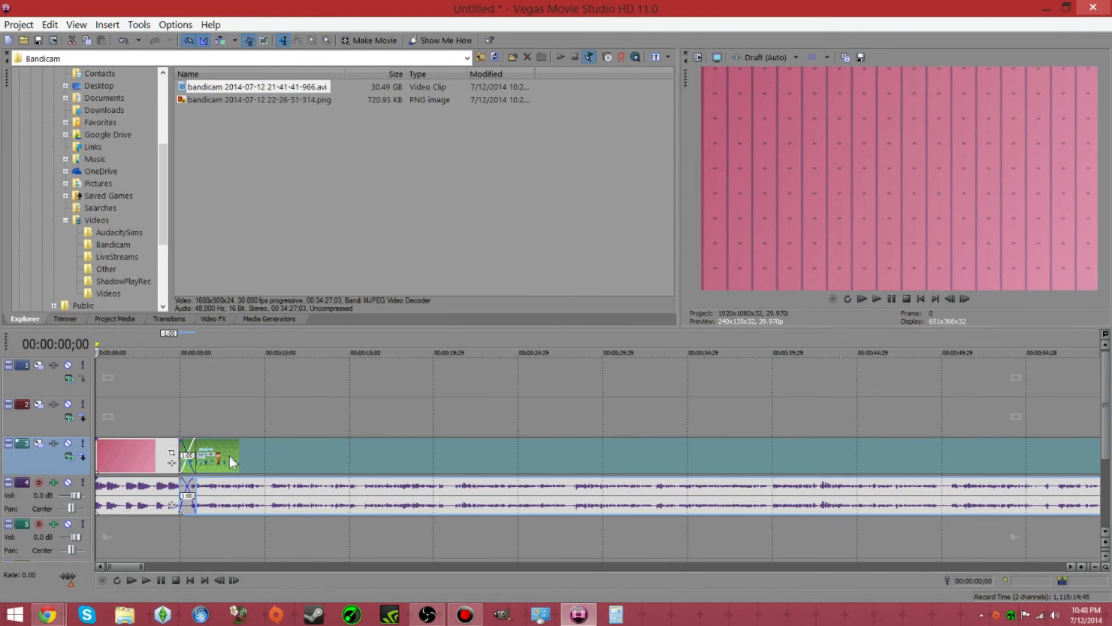
Move the gameplay clip later to shorten its overlap with the intro to 0:08, and place the playhead at the overlap's start.
{"action": "scroll", "coordinate": [193, 541], "scroll_direction": "up", "scroll_amount": 6}
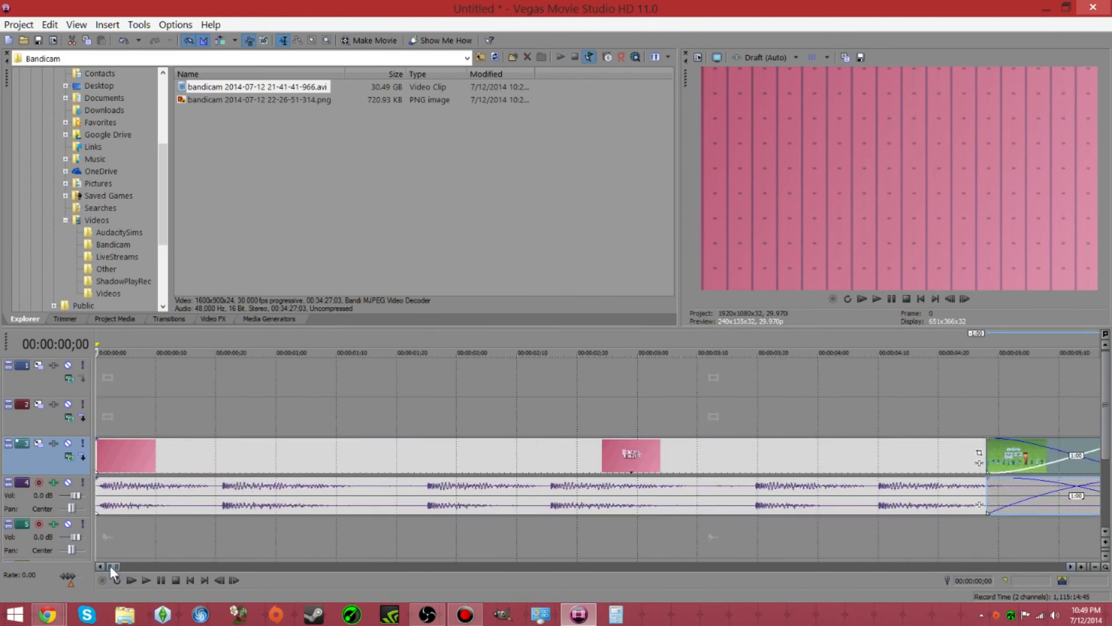
{"action": "mouse_move", "coordinate": [110, 566]}
{"action": "left_mouse_down"}
{"action": "mouse_move", "coordinate": [143, 569]}
{"action": "mouse_move", "coordinate": [109, 567]}
{"action": "left_mouse_up"}
{"action": "left_click", "coordinate": [1036, 410]}
{"action": "scroll", "coordinate": [1002, 414], "scroll_direction": "up", "scroll_amount": 1}
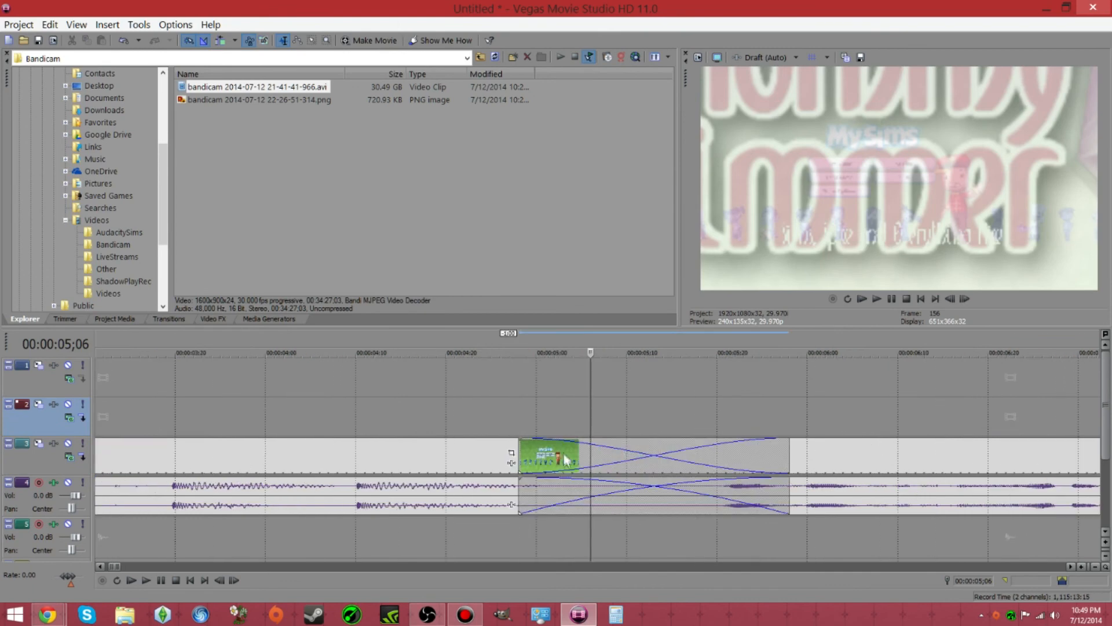
{"action": "left_click_drag", "start_coordinate": [823, 456], "coordinate": [1010, 446]}
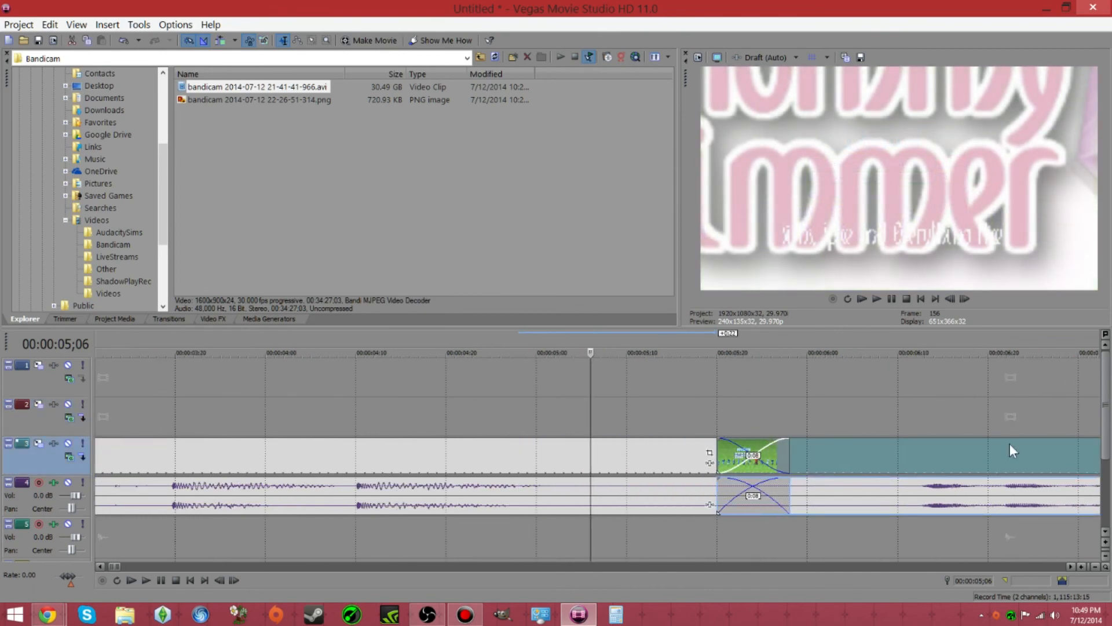
{"action": "left_click", "coordinate": [713, 424]}
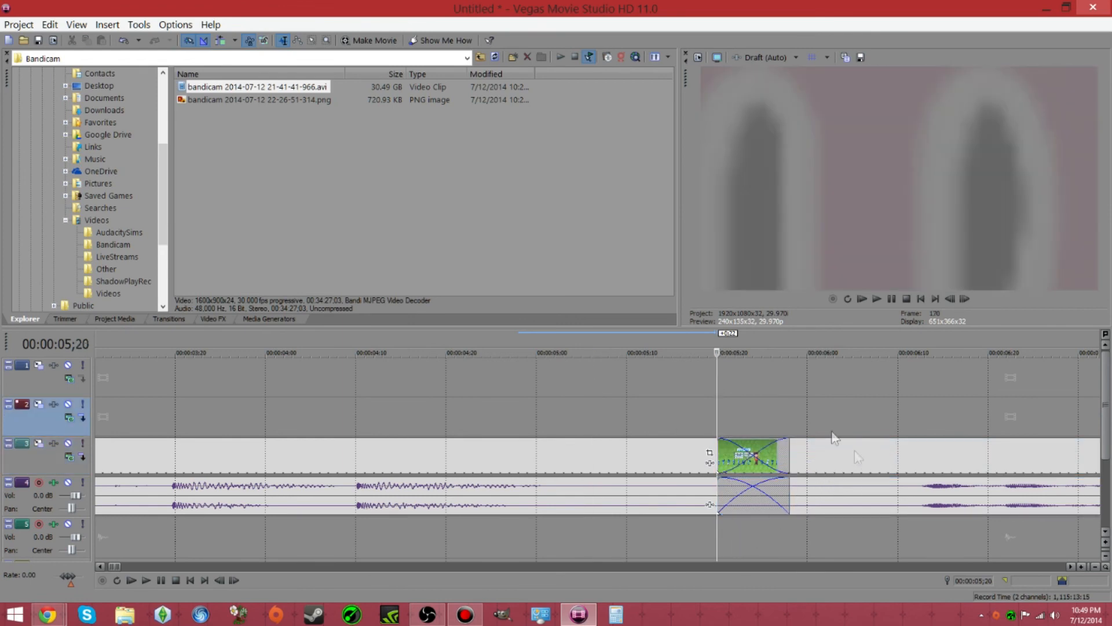
Apply the Cross Zoom A/B Slow preset of the Cross Effect transition to the overlap between the intro and gameplay clips.
{"action": "left_click", "coordinate": [168, 318]}
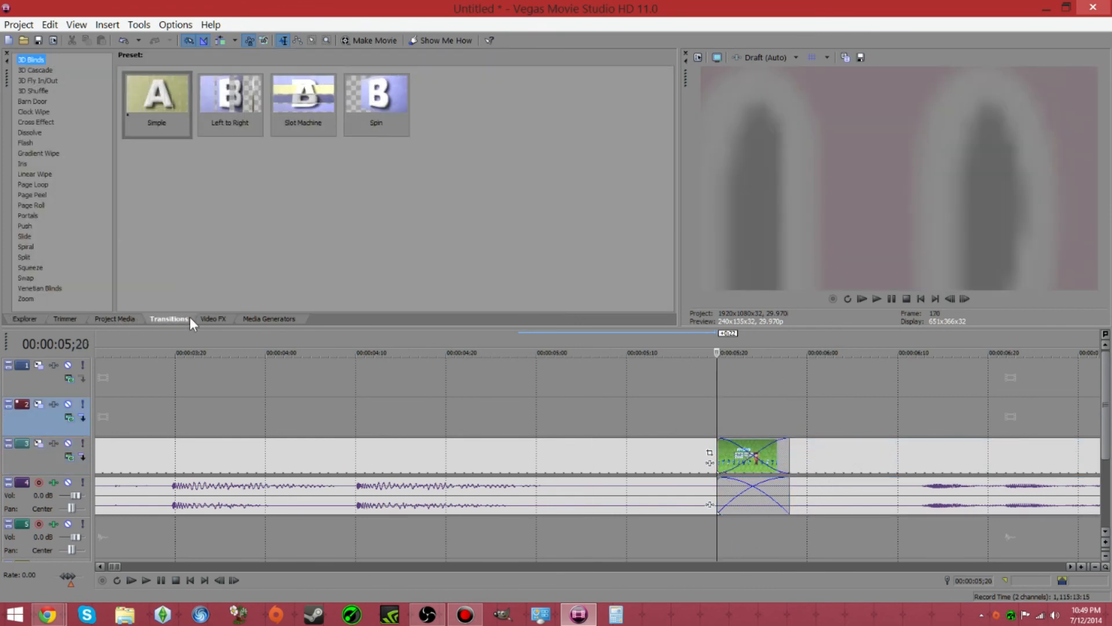
{"action": "left_click", "coordinate": [36, 122]}
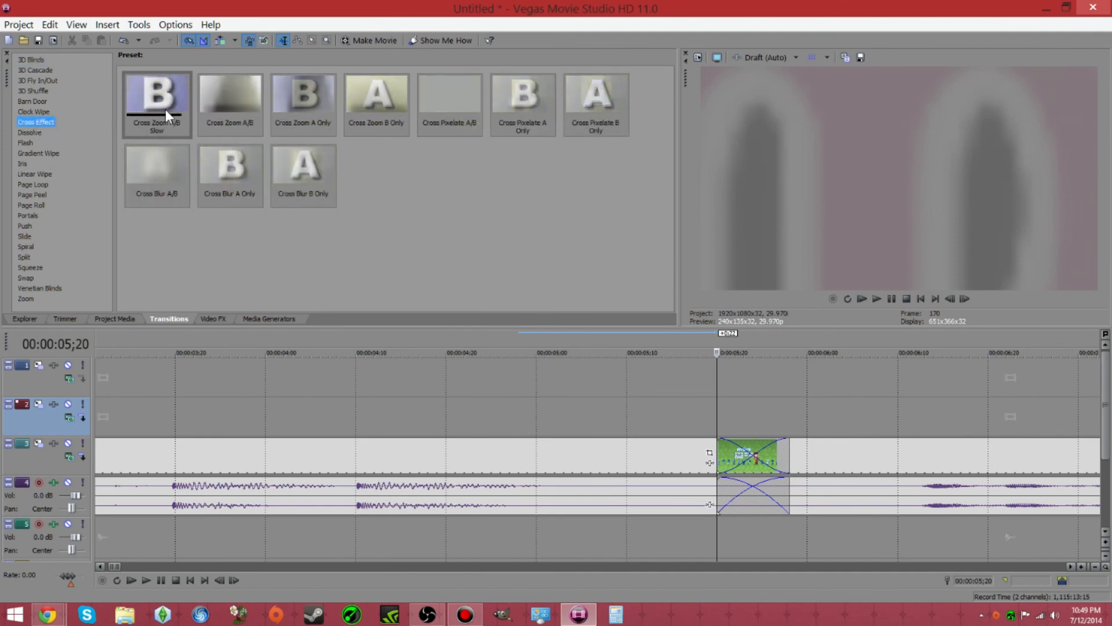
{"action": "left_click_drag", "start_coordinate": [165, 104], "coordinate": [753, 458]}
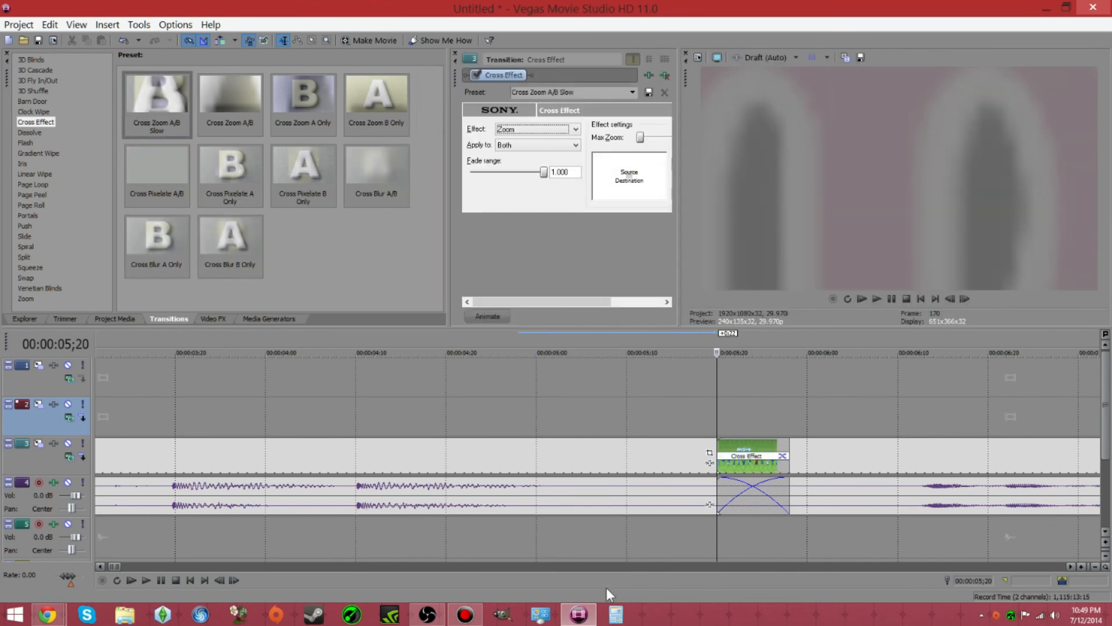
Select a region around the transition from about 00:00:05;06 to 00:00:06;13 and play it in a loop.
{"action": "left_click_drag", "start_coordinate": [680, 347], "coordinate": [925, 346]}
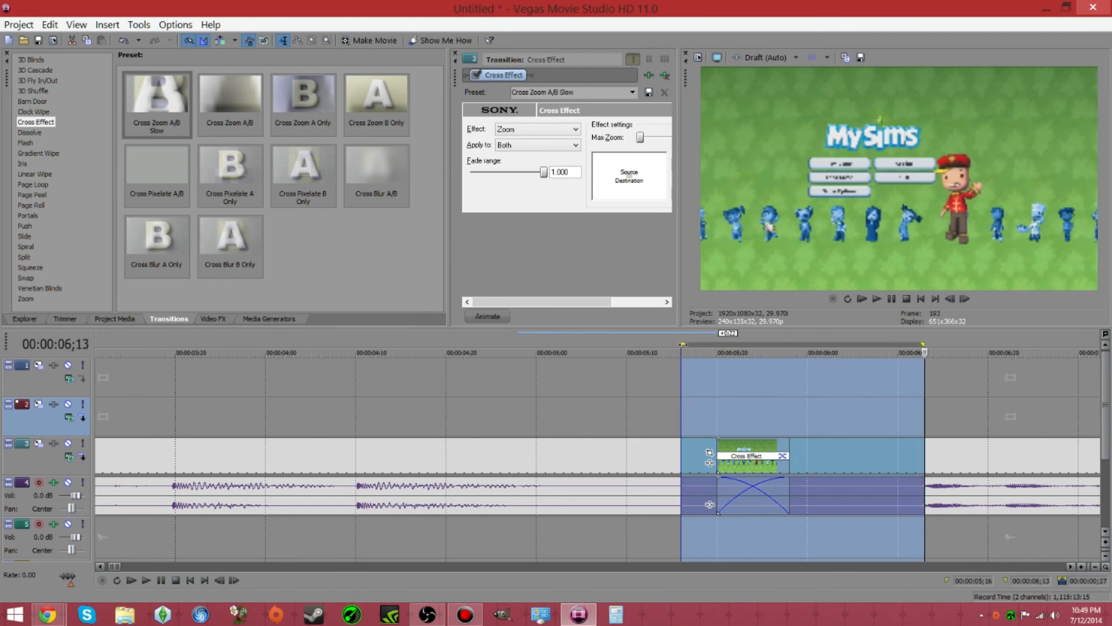
{"action": "left_click_drag", "start_coordinate": [685, 343], "coordinate": [591, 345]}
{"action": "left_click", "coordinate": [117, 580]}
{"action": "left_click", "coordinate": [146, 580]}
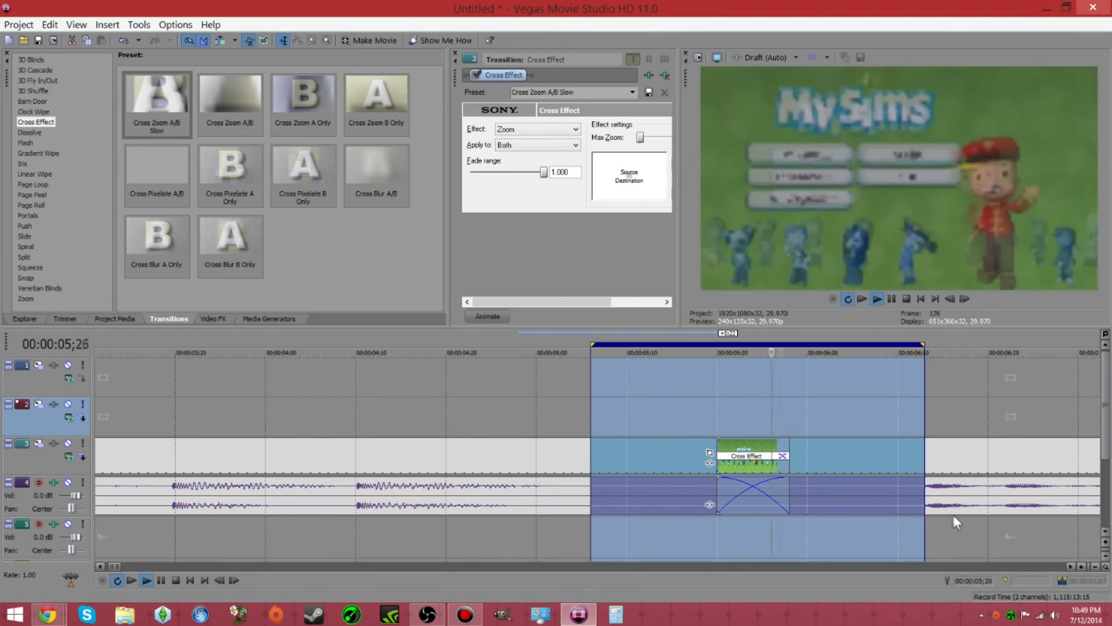
Extend the loop region to span 00:00:04;07 to 00:00:07;03 while it plays, and stop playback.
{"action": "left_click_drag", "start_coordinate": [592, 344], "coordinate": [331, 344]}
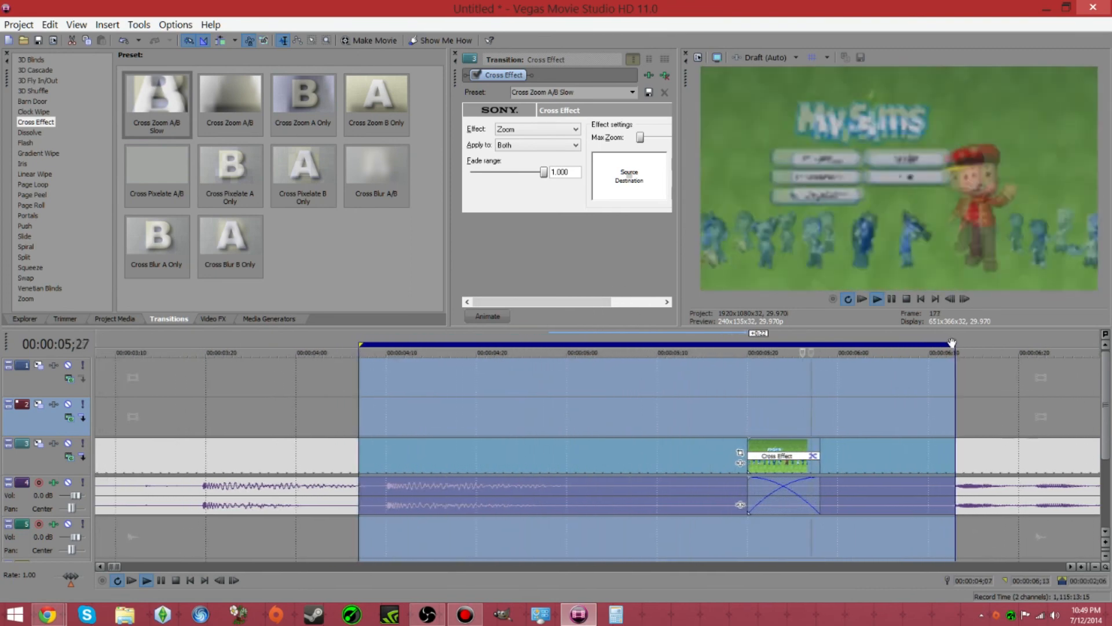
{"action": "left_click_drag", "start_coordinate": [952, 343], "coordinate": [1100, 344]}
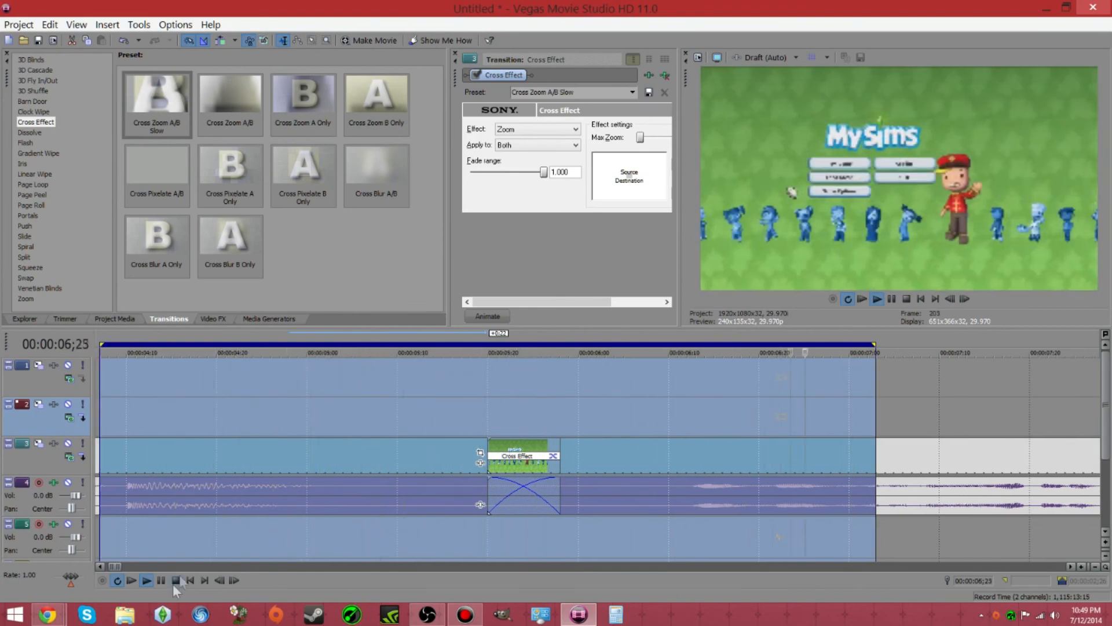
{"action": "left_click", "coordinate": [174, 580]}
{"action": "left_click", "coordinate": [174, 580]}
{"action": "scroll", "coordinate": [624, 388], "scroll_direction": "up", "scroll_amount": 1}
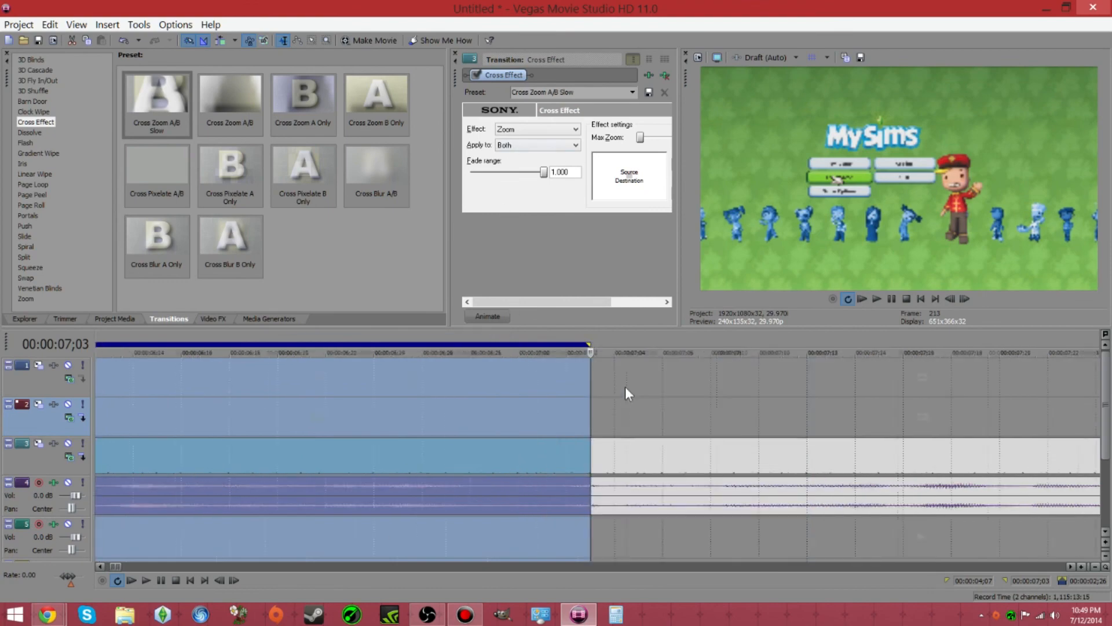
{"action": "scroll", "coordinate": [668, 401], "scroll_direction": "down", "scroll_amount": 3}
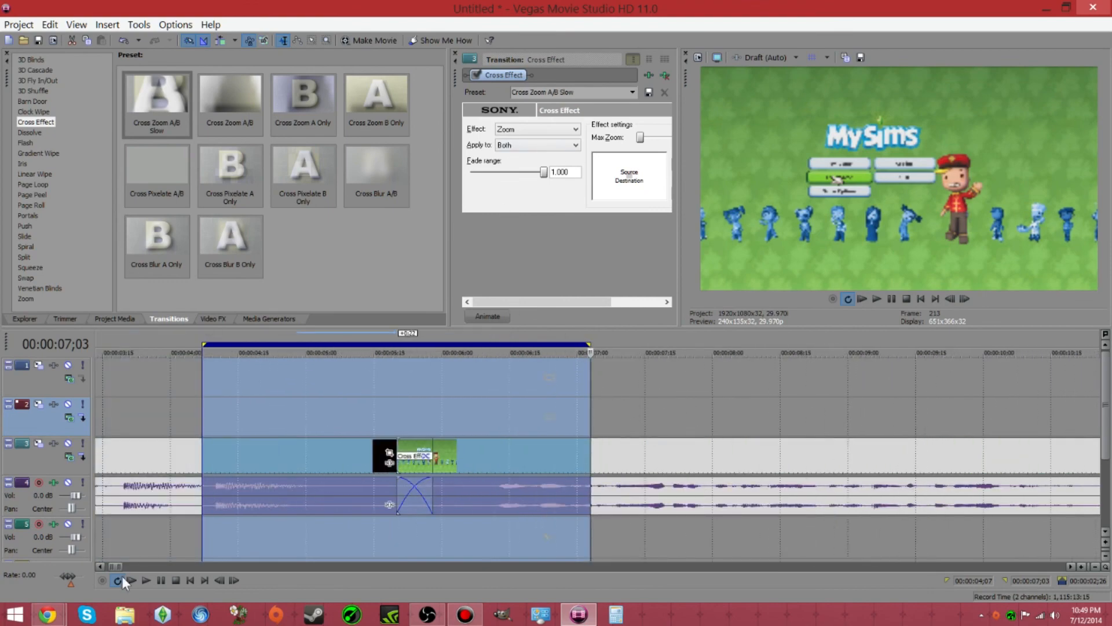
Preview frames at several points along the whole gameplay clip, and place the playhead at 00:00:31;26.
{"action": "scroll", "coordinate": [418, 381], "scroll_direction": "down", "scroll_amount": 5}
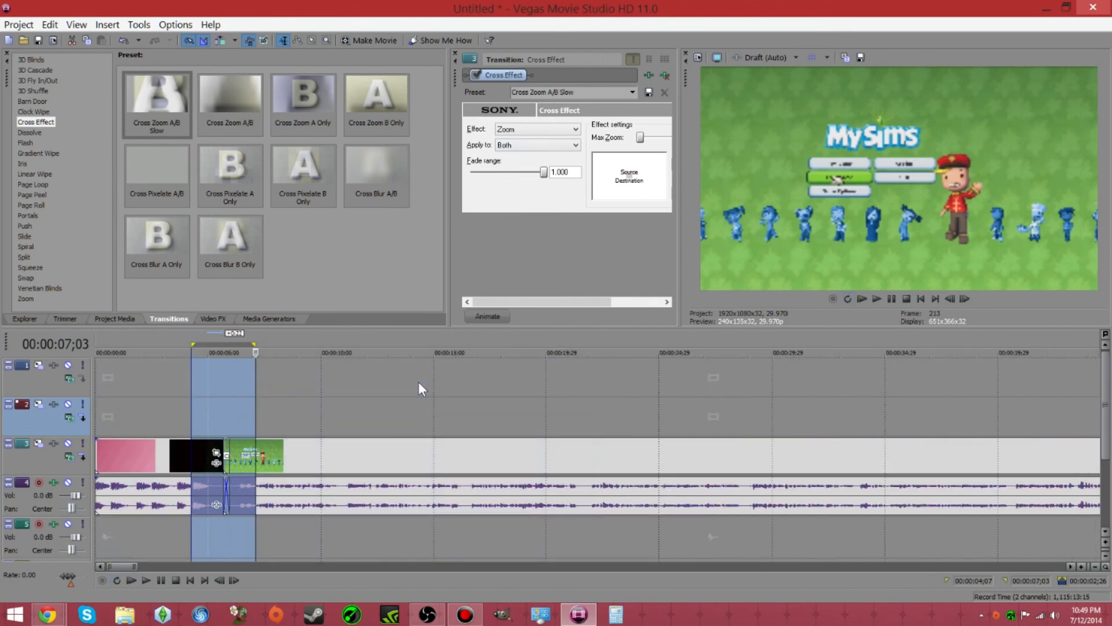
{"action": "scroll", "coordinate": [419, 381], "scroll_direction": "down", "scroll_amount": 10}
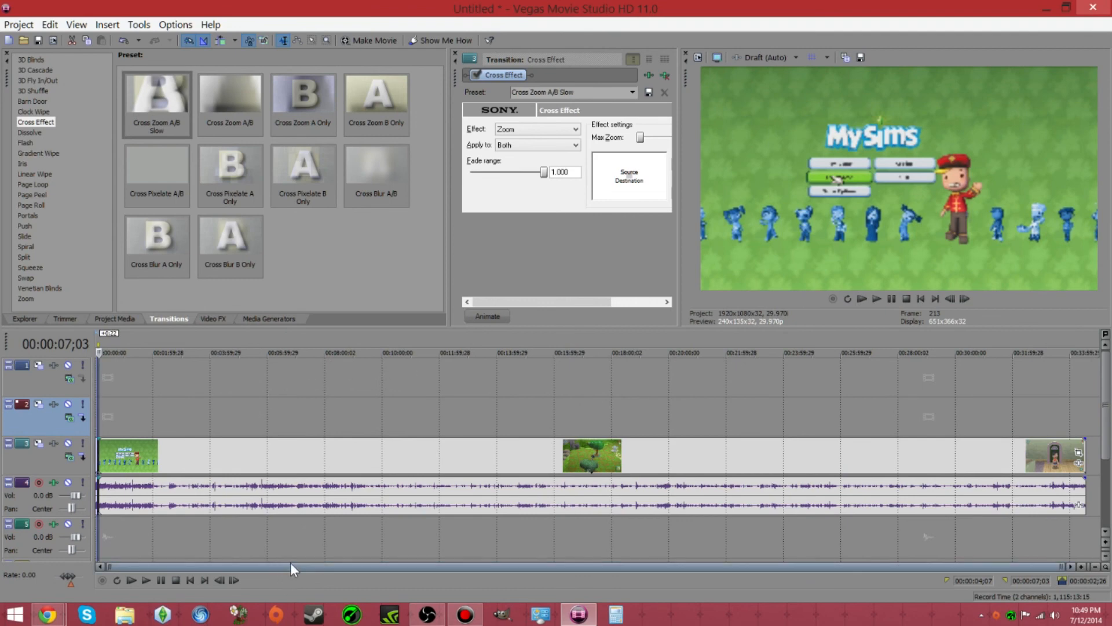
{"action": "left_click", "coordinate": [333, 471]}
{"action": "left_click", "coordinate": [788, 467]}
{"action": "left_click", "coordinate": [912, 457]}
{"action": "left_click", "coordinate": [459, 467]}
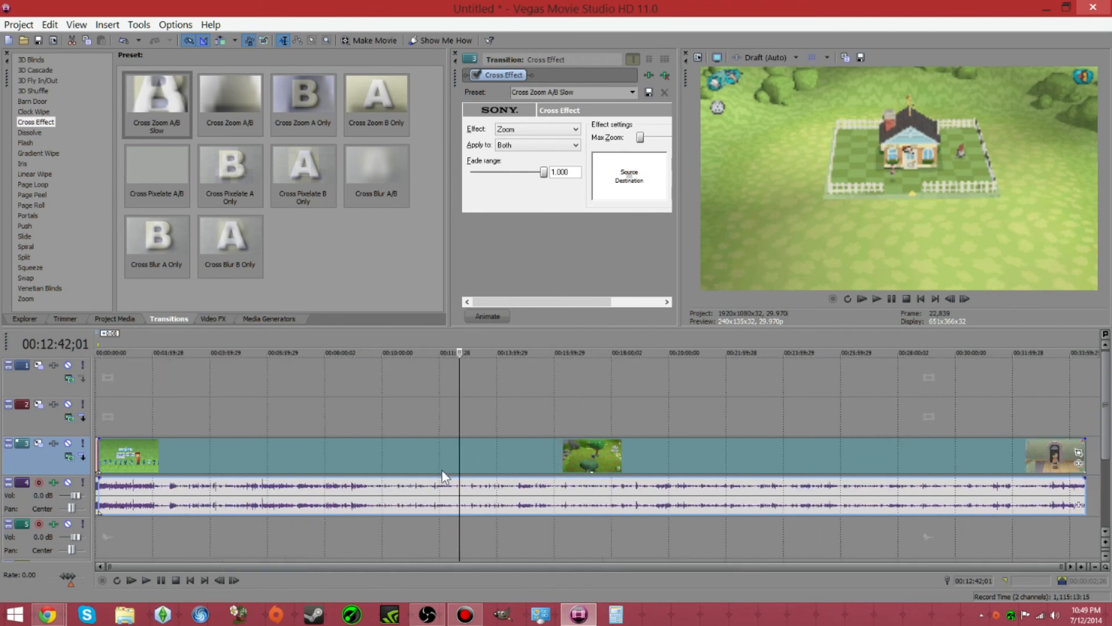
{"action": "left_click", "coordinate": [110, 391]}
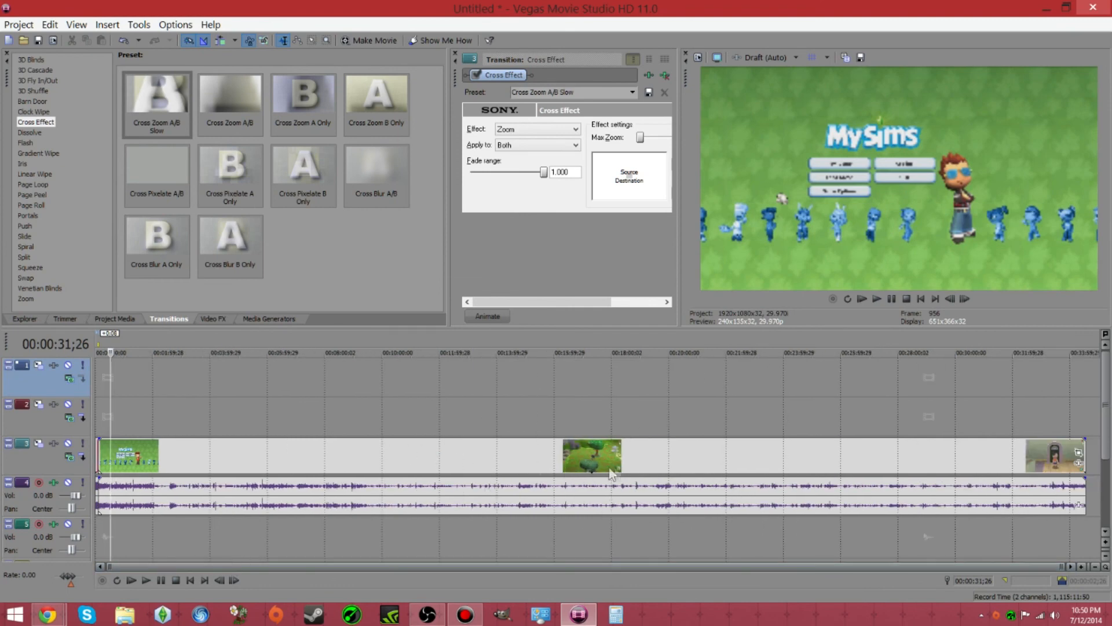
Try to move the gameplay clip's audio to the empty audio track below, and undo the move.
{"action": "left_click", "coordinate": [287, 489]}
{"action": "left_click_drag", "start_coordinate": [292, 542], "coordinate": [283, 539]}
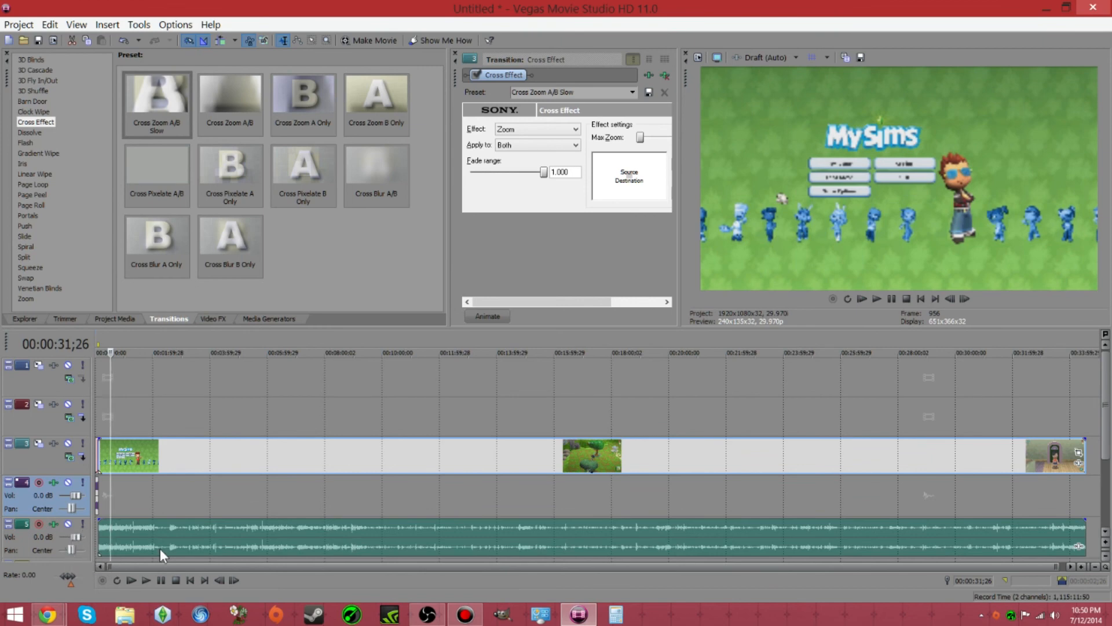
{"action": "key", "text": "ctrl+z"}
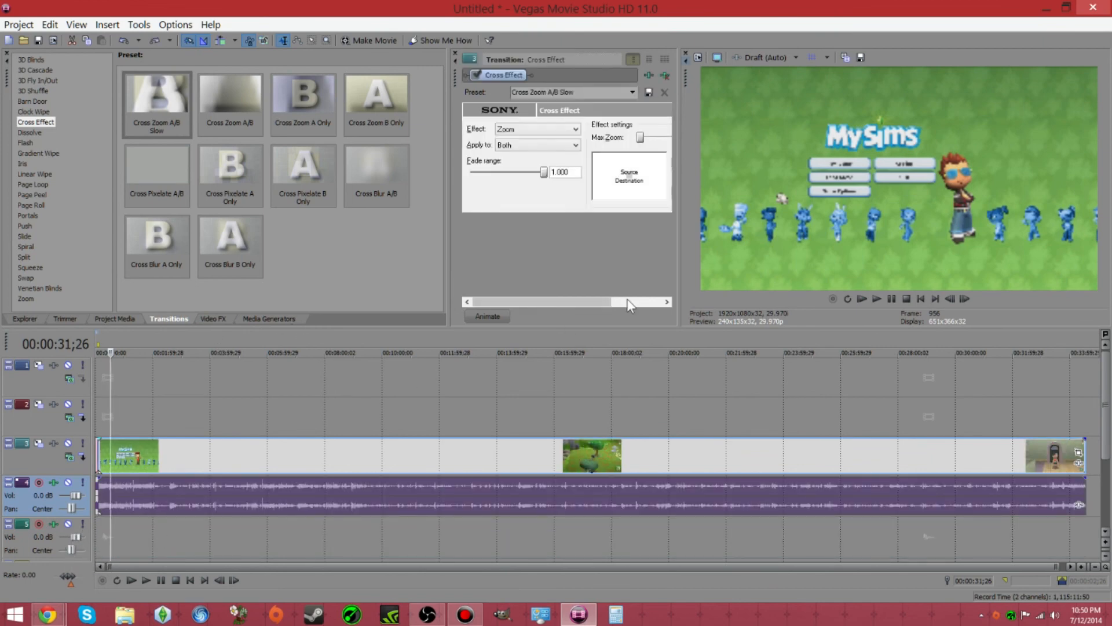
Move the gameplay clip earlier to overlap the end of the intro by 0:21, and place the playhead at 00:00:09;00.
{"action": "scroll", "coordinate": [334, 500], "scroll_direction": "up", "scroll_amount": 3}
{"action": "scroll", "coordinate": [333, 497], "scroll_direction": "up", "scroll_amount": 10}
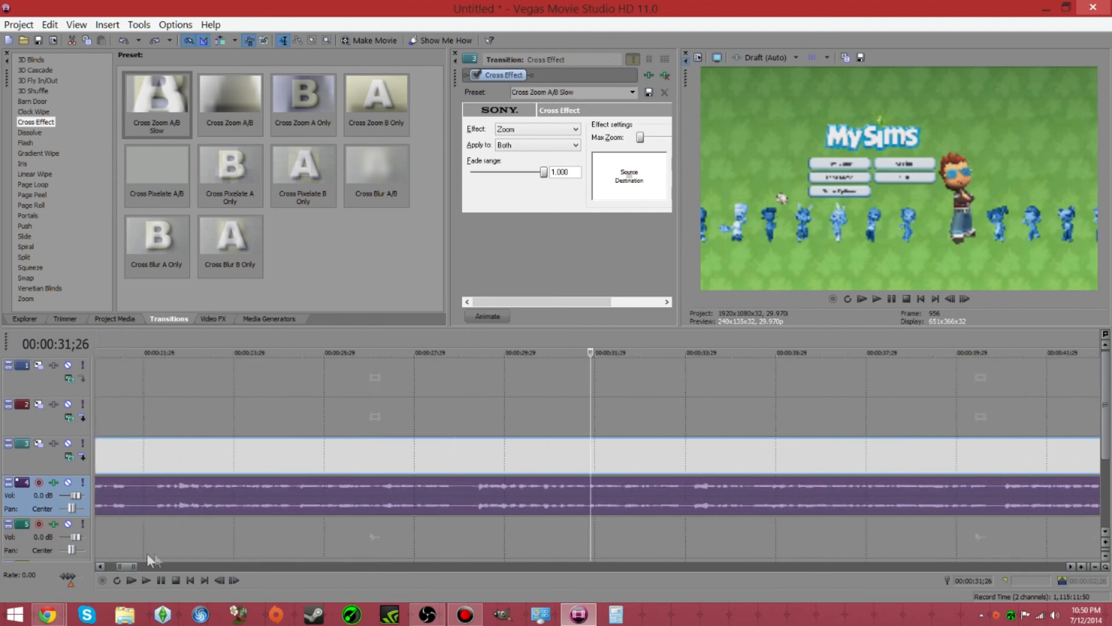
{"action": "left_click_drag", "start_coordinate": [133, 566], "coordinate": [68, 565]}
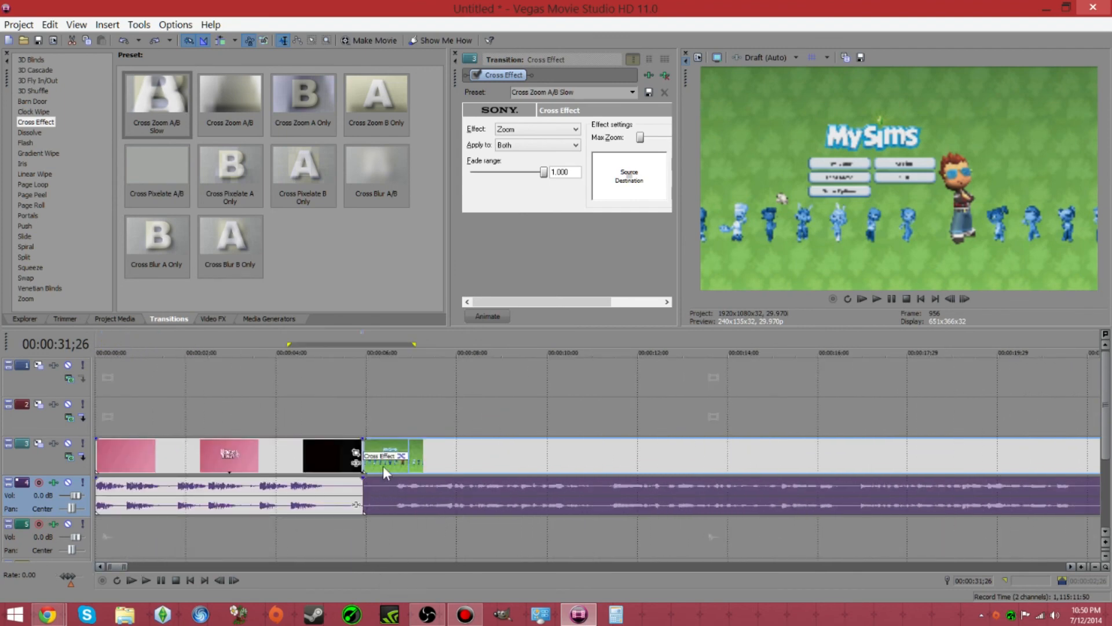
{"action": "left_click_drag", "start_coordinate": [404, 503], "coordinate": [371, 506]}
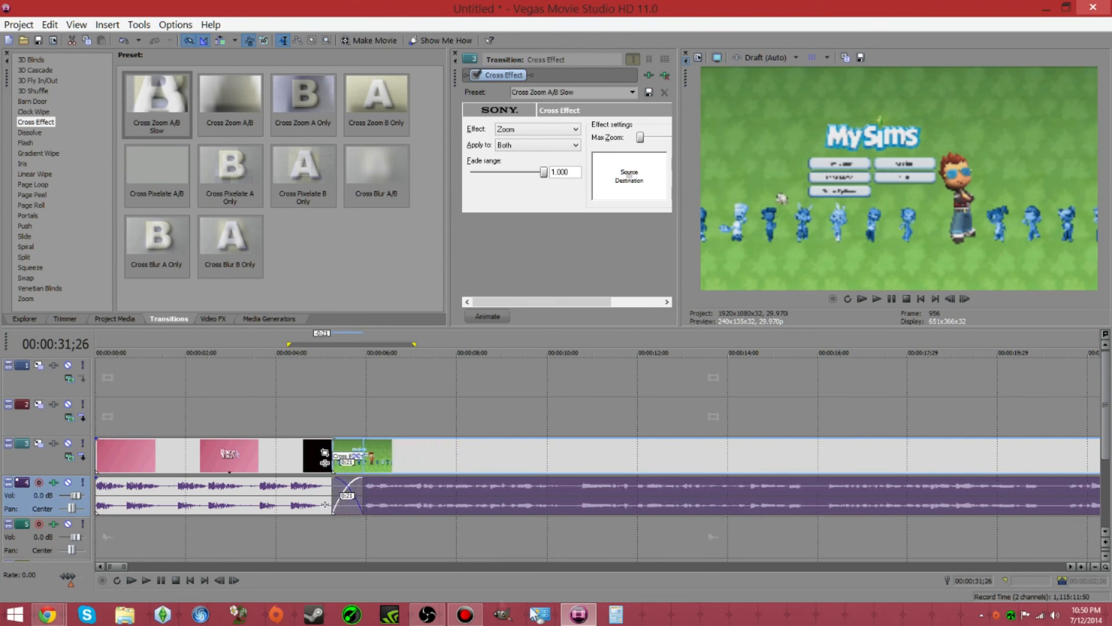
{"action": "left_click", "coordinate": [502, 410]}
{"action": "scroll", "coordinate": [512, 401], "scroll_direction": "down", "scroll_amount": 8}
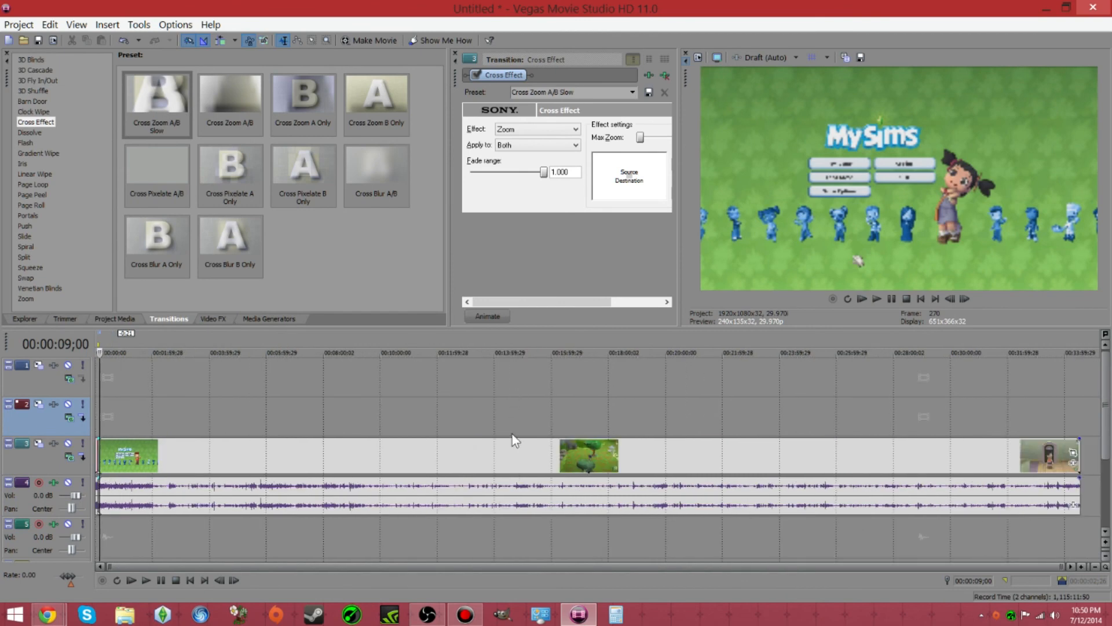
Open the Render As settings for the project and name the output file MySimsPt1.mp4.
{"action": "left_click", "coordinate": [18, 25]}
{"action": "left_click", "coordinate": [54, 142]}
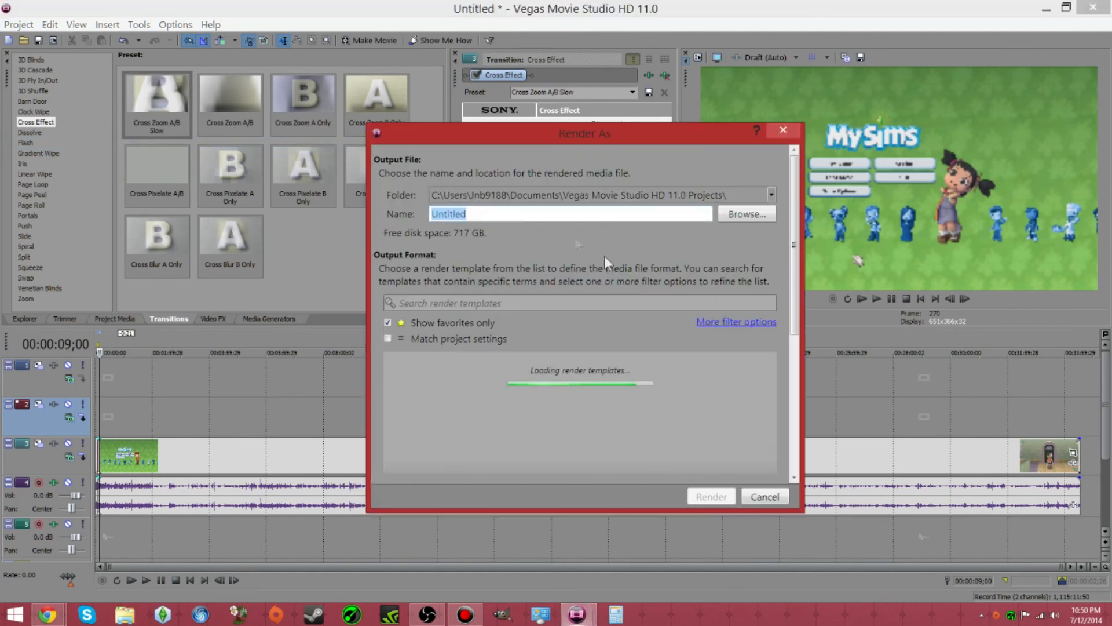
{"action": "key", "text": "Home"}
{"action": "key", "text": "Delete"}
{"action": "key", "text": "Delete"}
{"action": "key", "text": "Delete"}
{"action": "key", "text": "Delete"}
{"action": "key", "text": "Delete"}
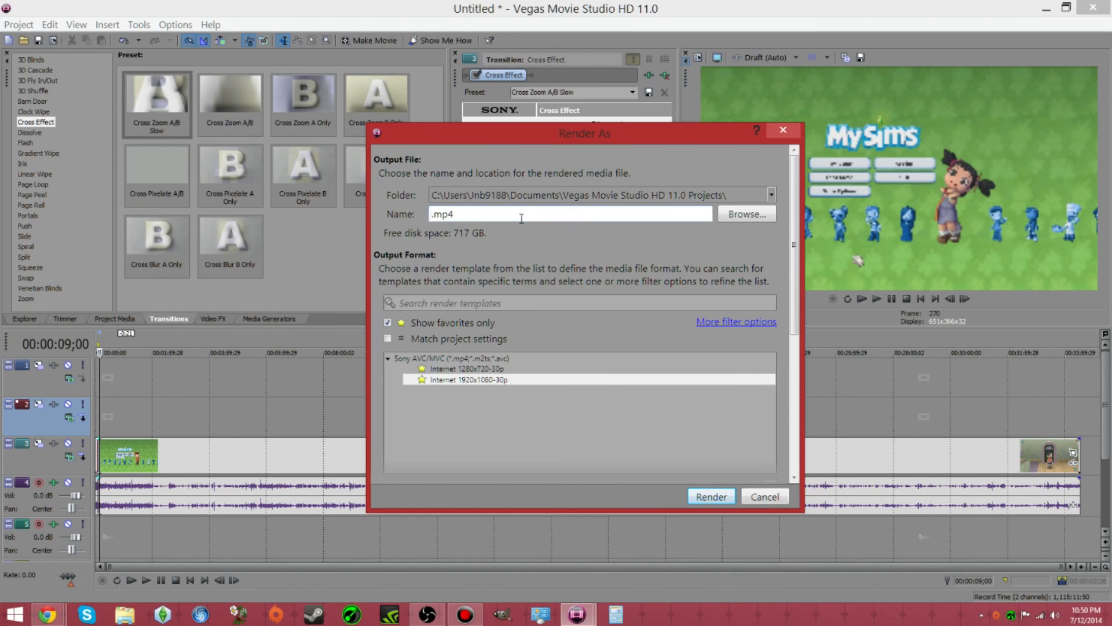
{"action": "key", "text": "backslash"}
{"action": "type", "text": "MySims"}
Compare the full template list with the favorites, and render the project with the Sony AVC/MVC Internet 1920x1080-30p template.
{"action": "left_click", "coordinate": [391, 321]}
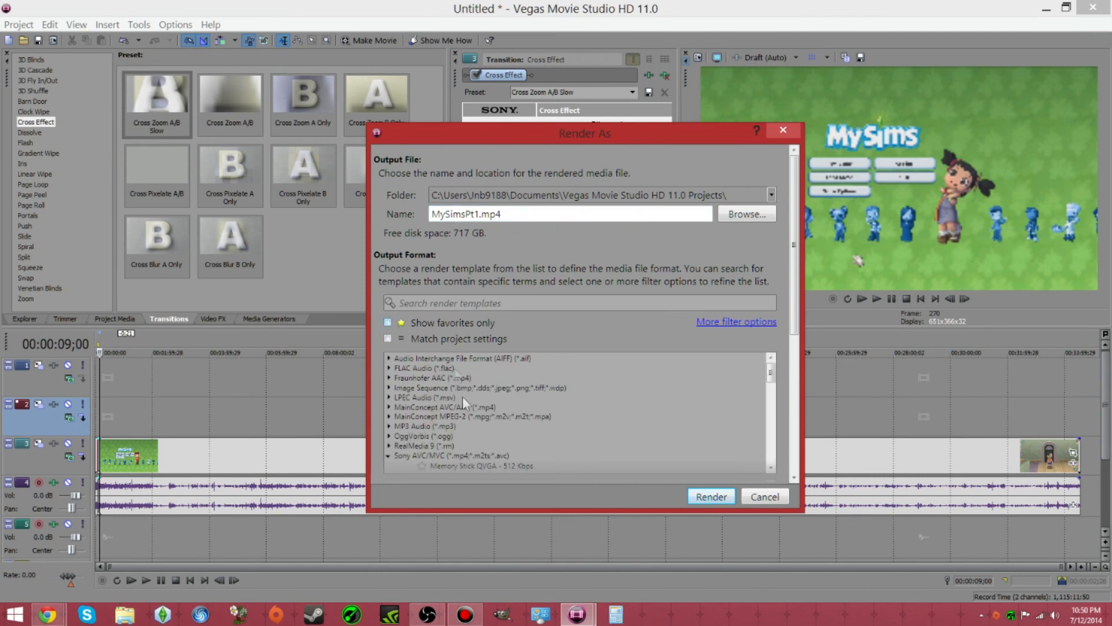
{"action": "scroll", "coordinate": [397, 432], "scroll_direction": "down", "scroll_amount": 2}
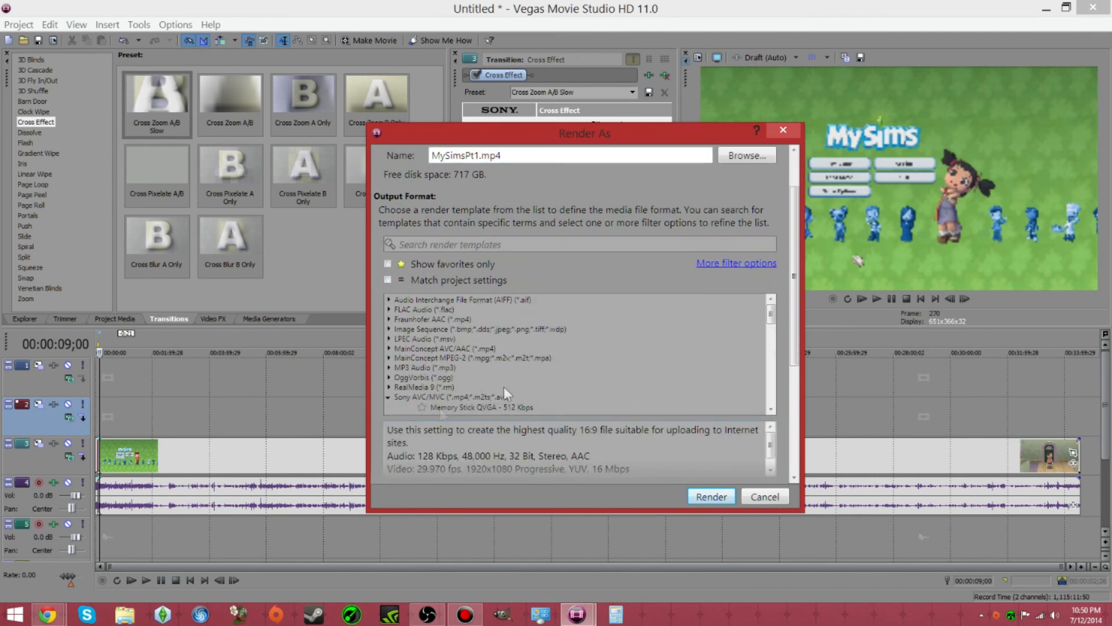
{"action": "left_click_drag", "start_coordinate": [773, 314], "coordinate": [781, 408]}
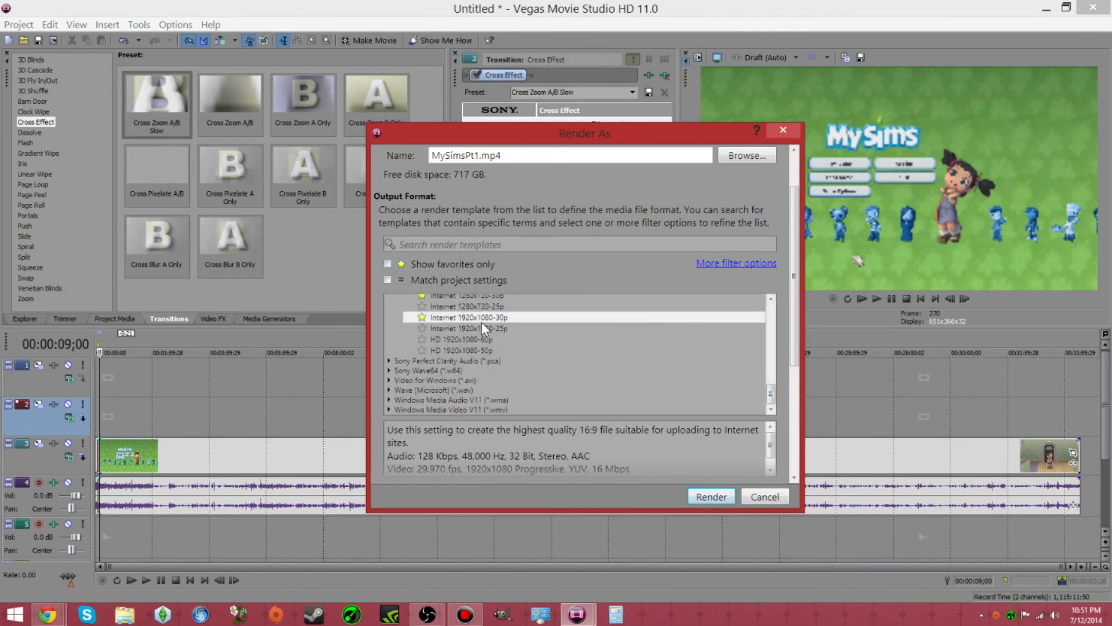
{"action": "left_click", "coordinate": [390, 264]}
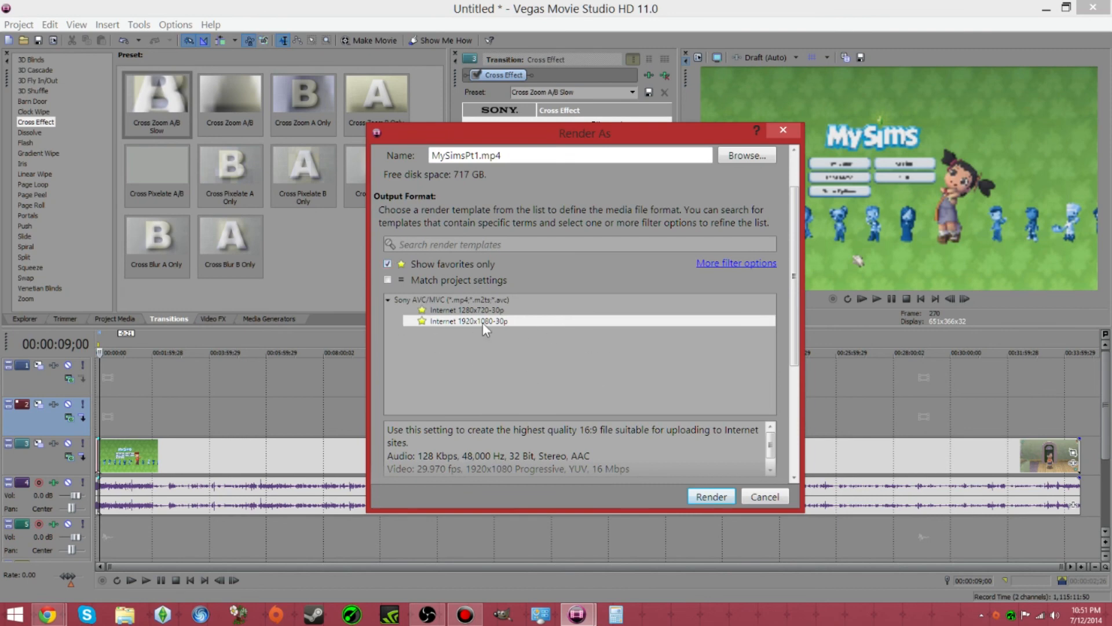
{"action": "left_click", "coordinate": [391, 263]}
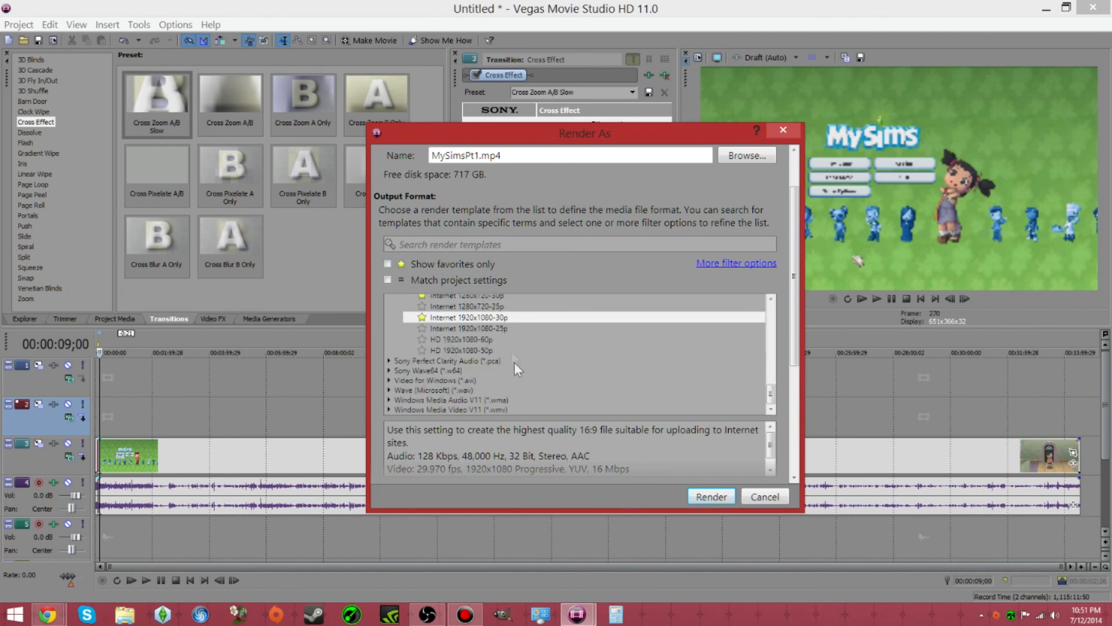
{"action": "left_click", "coordinate": [387, 264]}
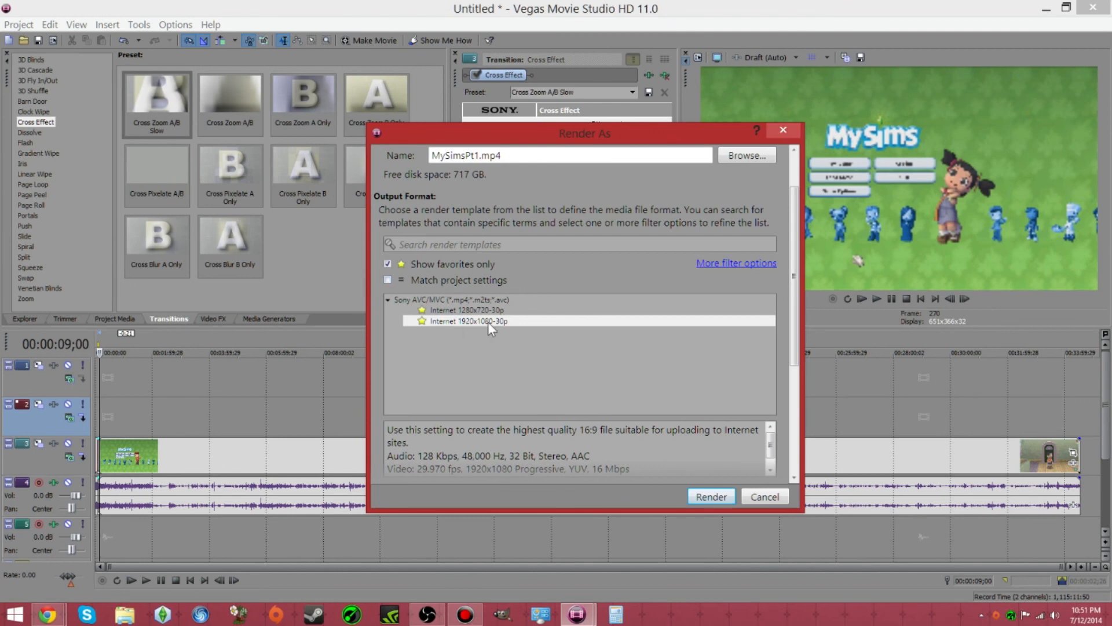
{"action": "left_click", "coordinate": [718, 493]}
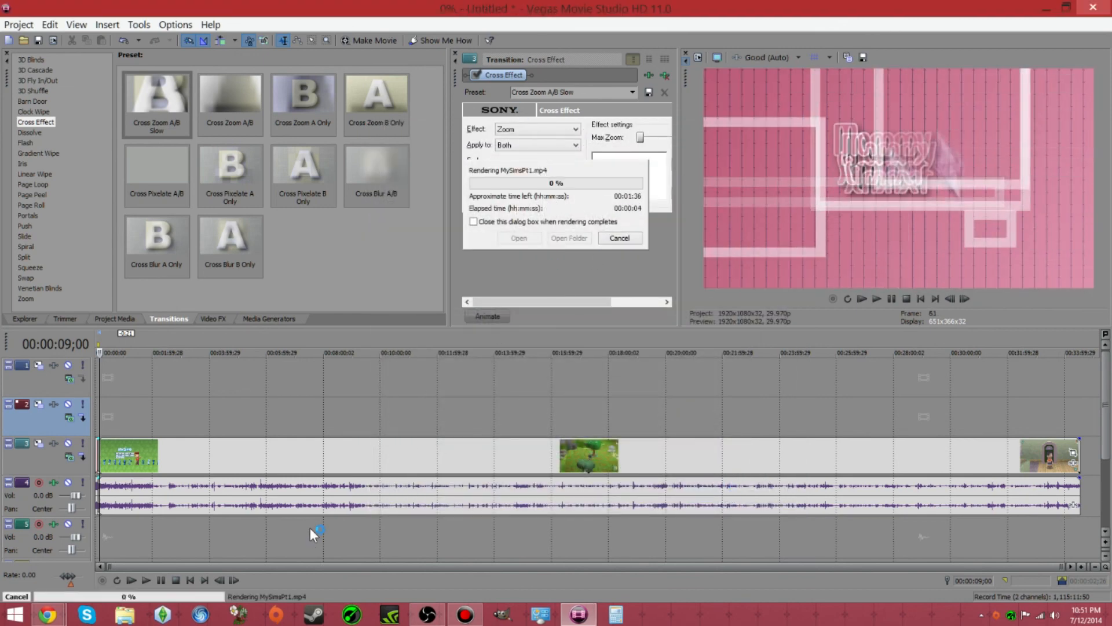
Minimize Vegas Movie Studio and the Bandicam window to clear the desktop.
{"action": "left_click", "coordinate": [1042, 5]}
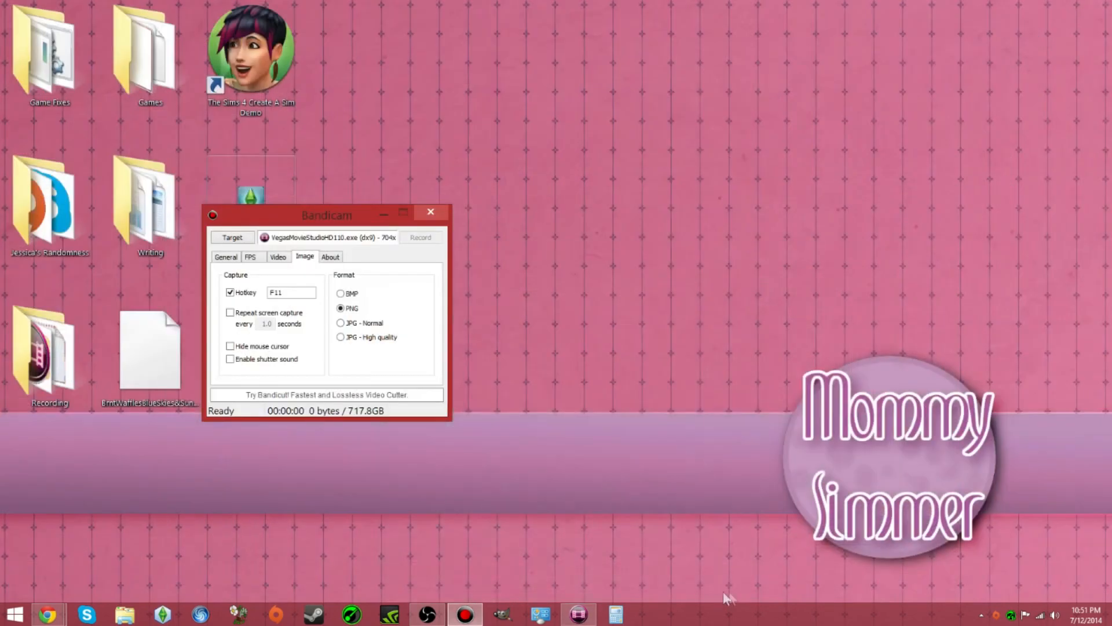
{"action": "left_click_drag", "start_coordinate": [313, 225], "coordinate": [578, 139]}
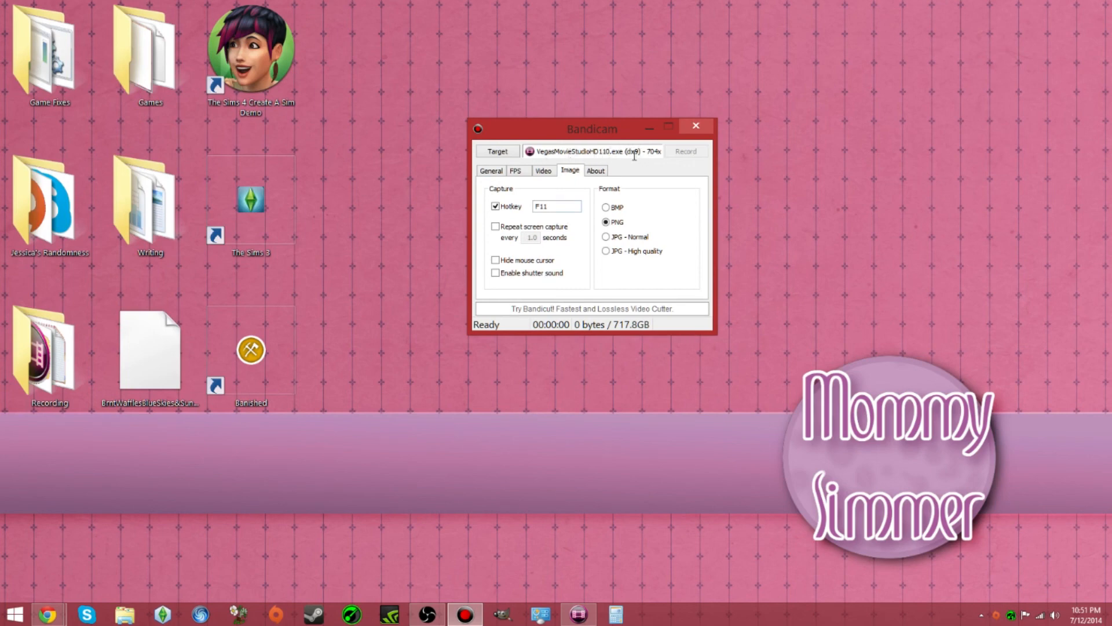
{"action": "left_click", "coordinate": [463, 615]}
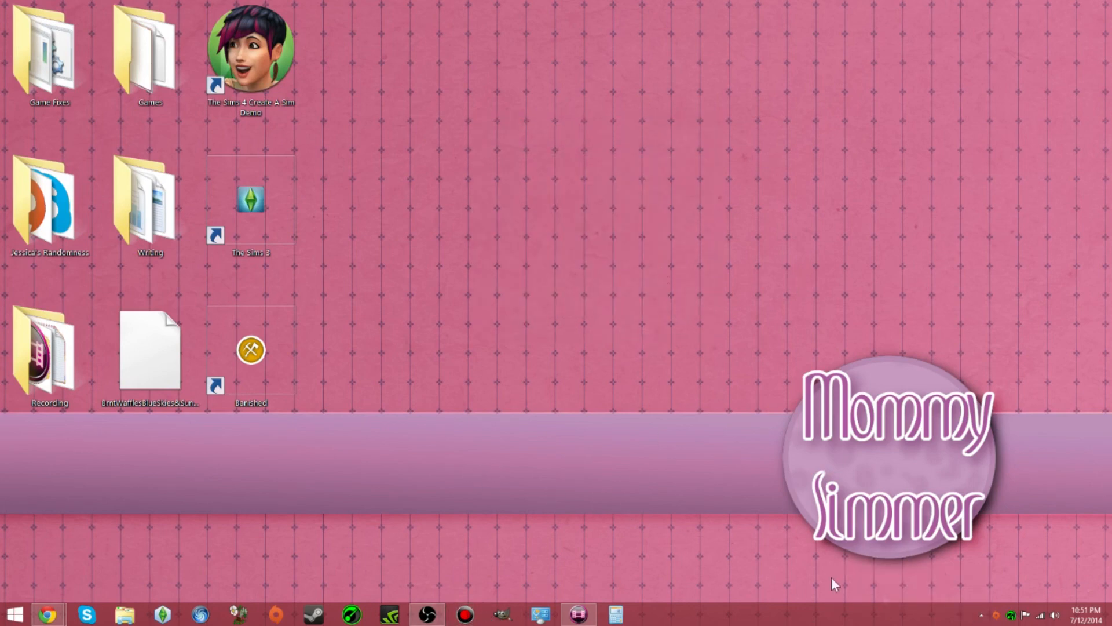
Reopen Bandicam at its Image settings from the system tray, move its window off the desktop, and switch back to Vegas Movie Studio.
{"action": "left_click", "coordinate": [981, 614]}
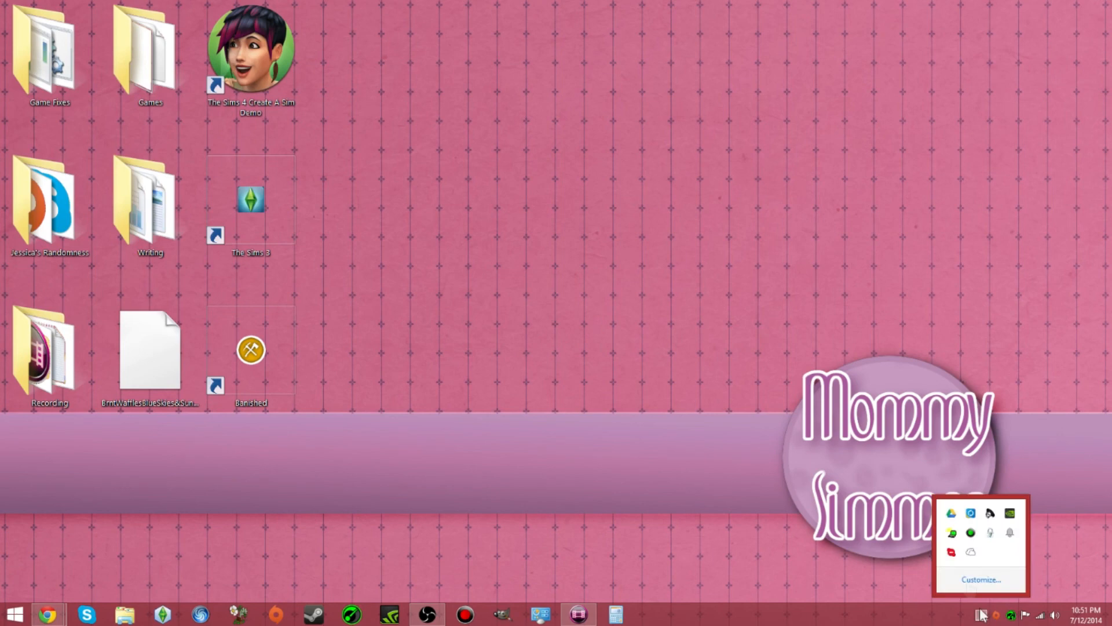
{"action": "right_click", "coordinate": [974, 533]}
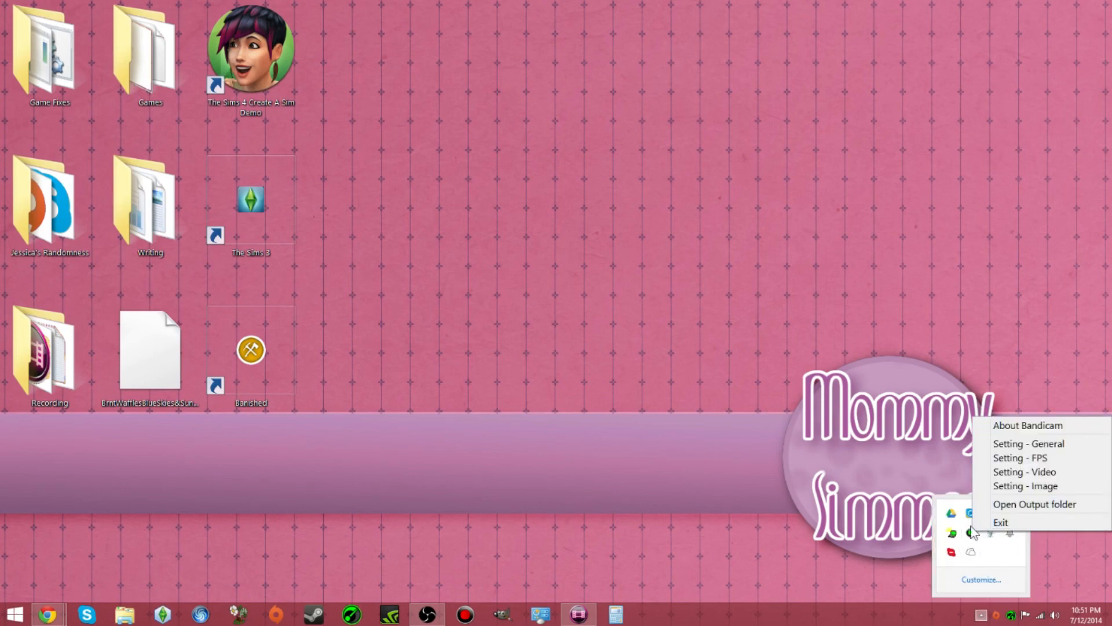
{"action": "left_click", "coordinate": [1024, 486]}
{"action": "left_click_drag", "start_coordinate": [593, 133], "coordinate": [0, 235]}
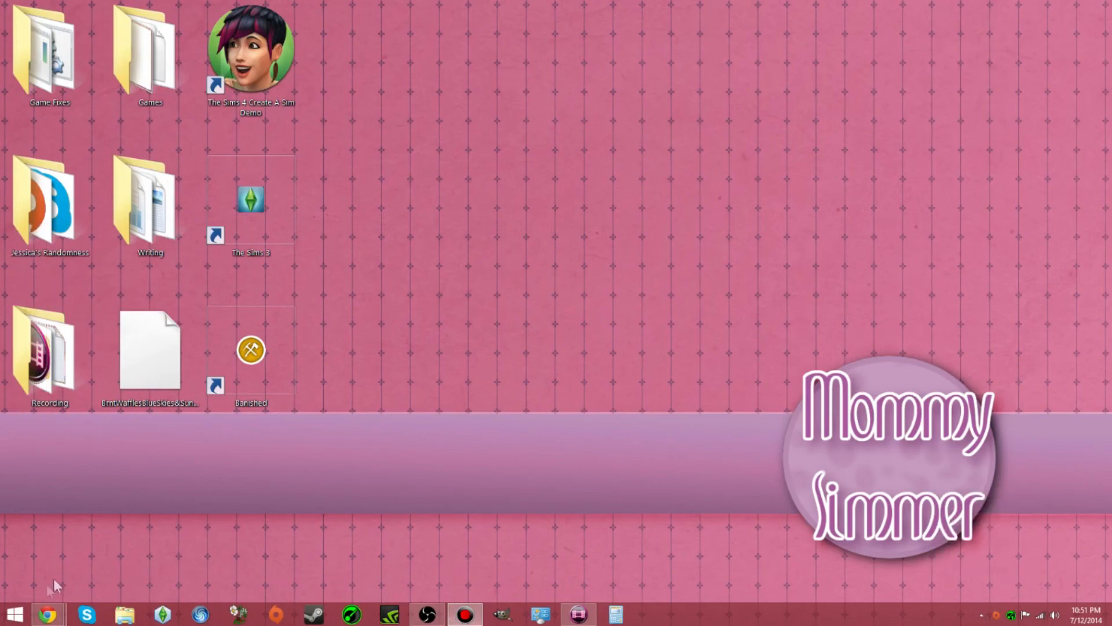
{"action": "left_click", "coordinate": [590, 616]}
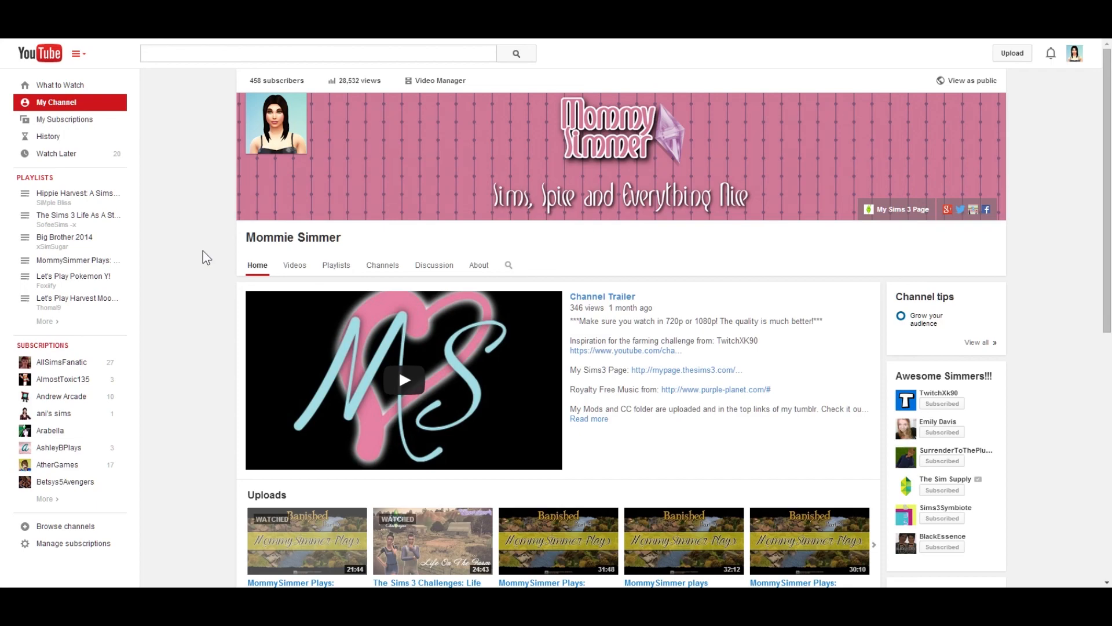
Look through the YouTube channel's home page, including its uploads, playlists, recent activities and related channels.
{"action": "scroll", "coordinate": [1035, 298], "scroll_direction": "down", "scroll_amount": 2}
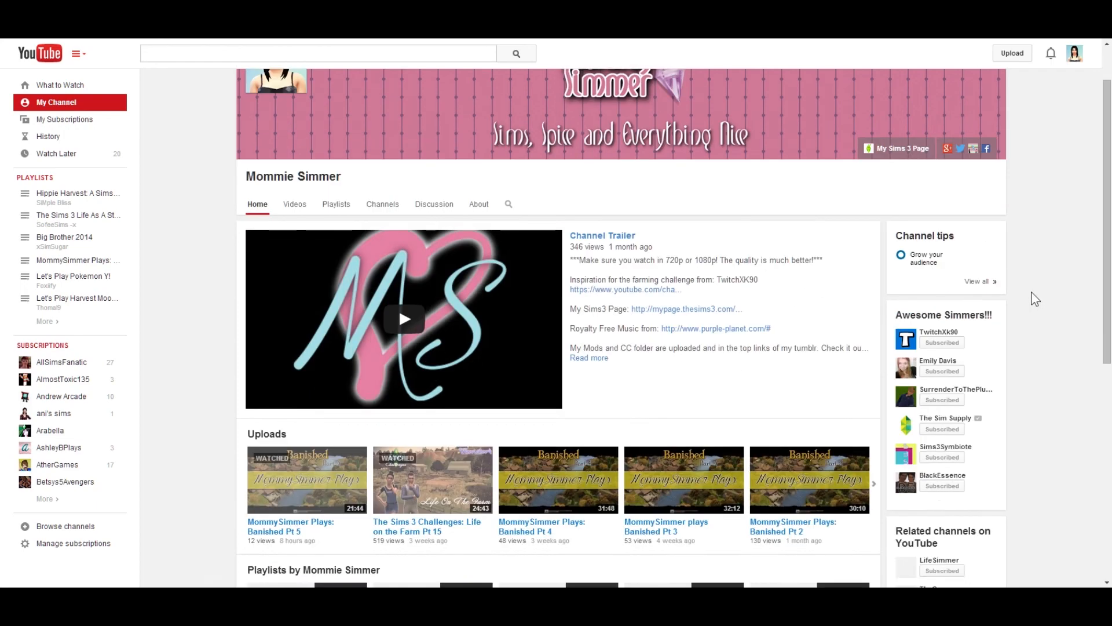
{"action": "scroll", "coordinate": [1035, 298], "scroll_direction": "up", "scroll_amount": 2}
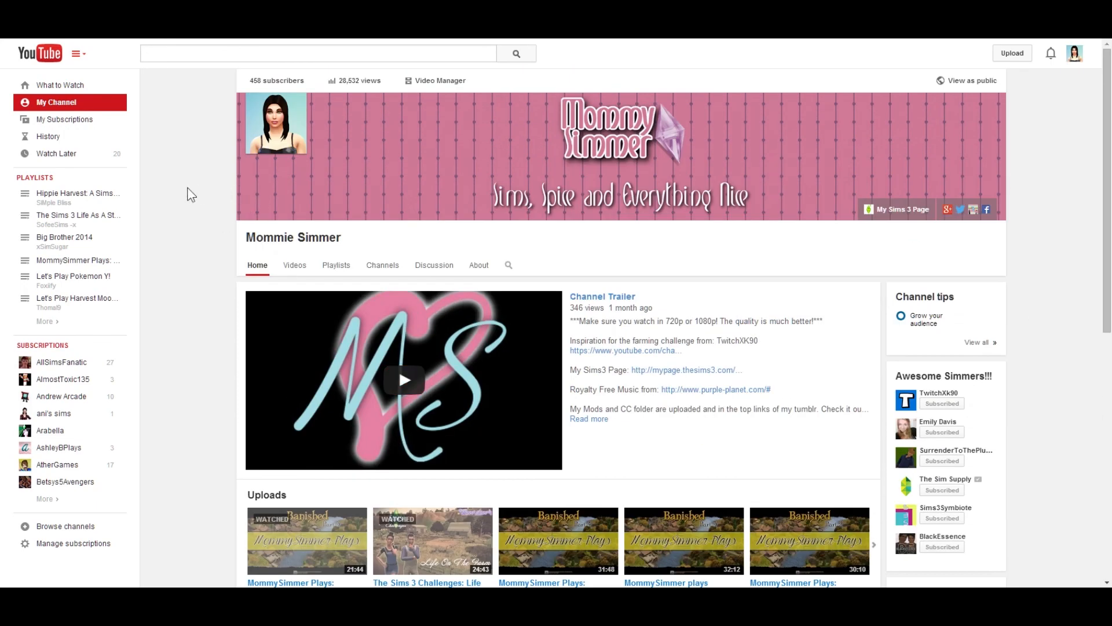
{"action": "scroll", "coordinate": [186, 191], "scroll_direction": "down", "scroll_amount": 5}
{"action": "scroll", "coordinate": [194, 191], "scroll_direction": "up", "scroll_amount": 5}
{"action": "scroll", "coordinate": [196, 184], "scroll_direction": "down", "scroll_amount": 5}
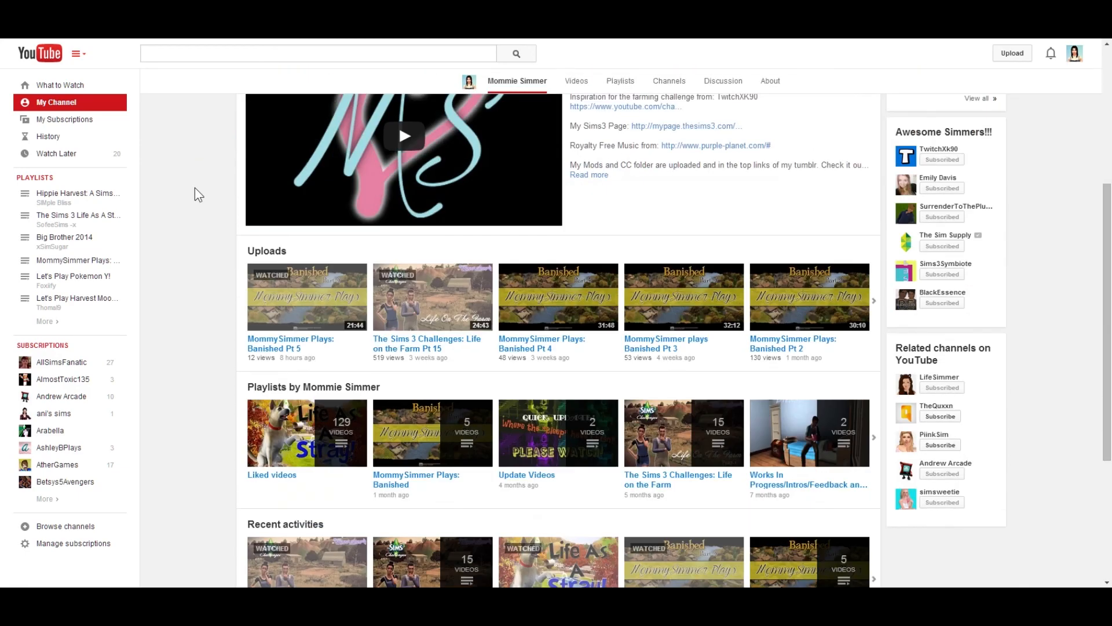
{"action": "scroll", "coordinate": [192, 190], "scroll_direction": "down", "scroll_amount": 3}
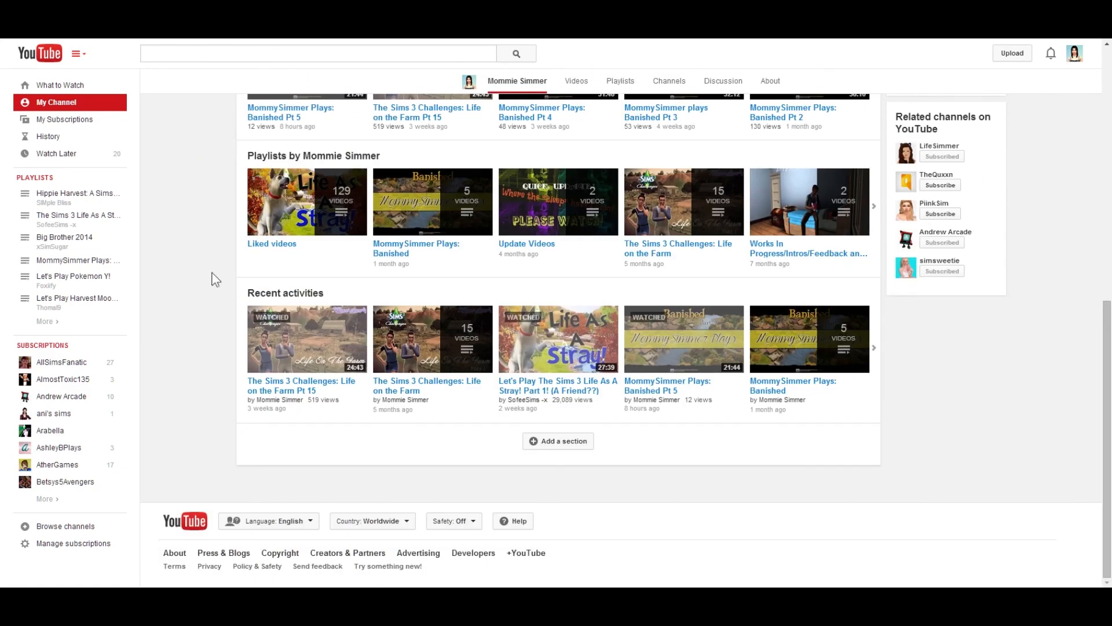
{"action": "scroll", "coordinate": [204, 307], "scroll_direction": "up", "scroll_amount": 5}
{"action": "scroll", "coordinate": [204, 307], "scroll_direction": "up", "scroll_amount": 3}
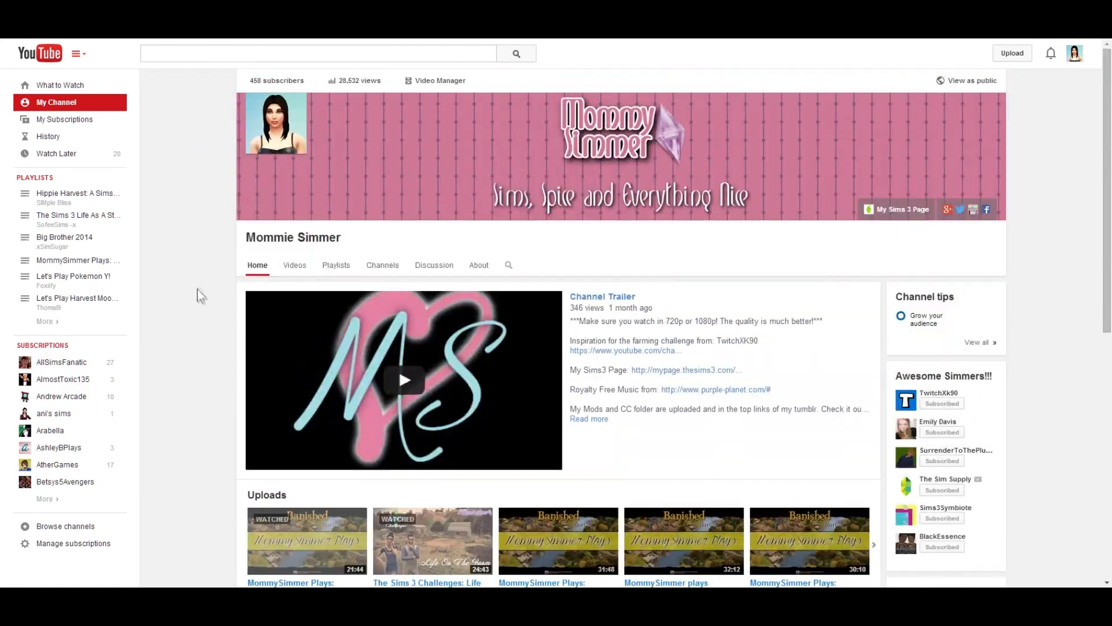
Play the channel trailer muted, view it briefly in full screen, and pause it at 0:12.
{"action": "left_click", "coordinate": [404, 380]}
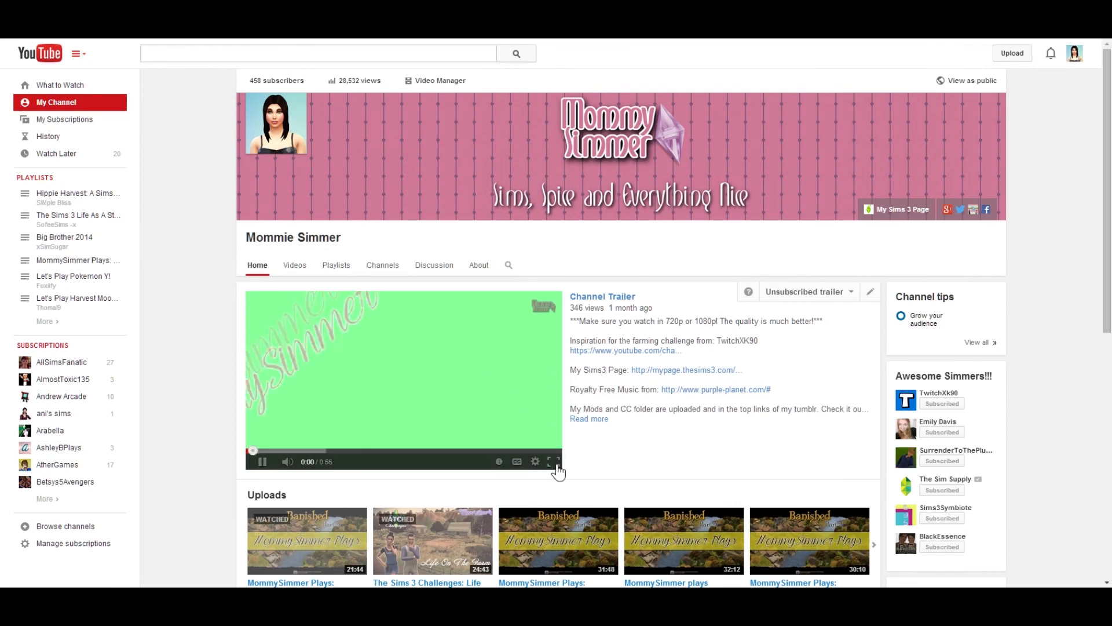
{"action": "left_click", "coordinate": [288, 462]}
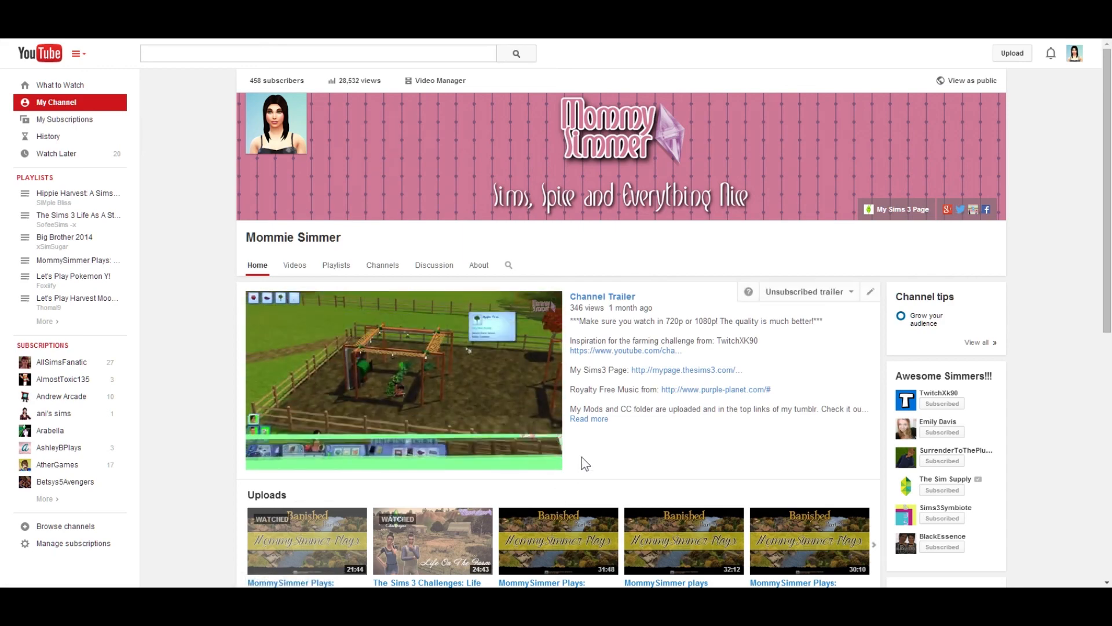
{"action": "left_click", "coordinate": [551, 461]}
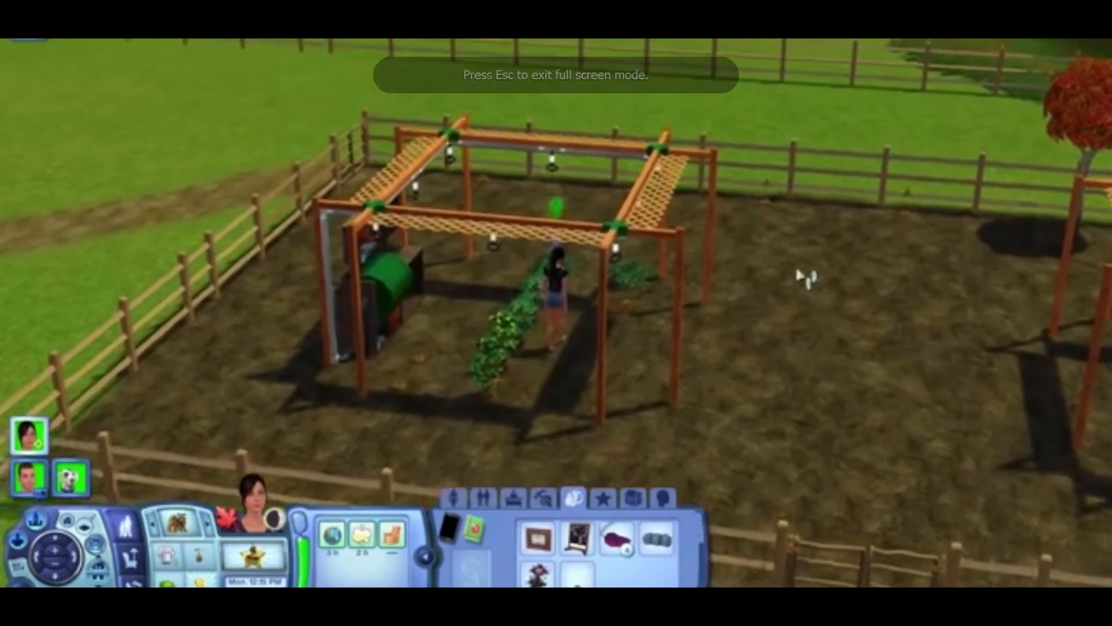
{"action": "key", "text": "Escape"}
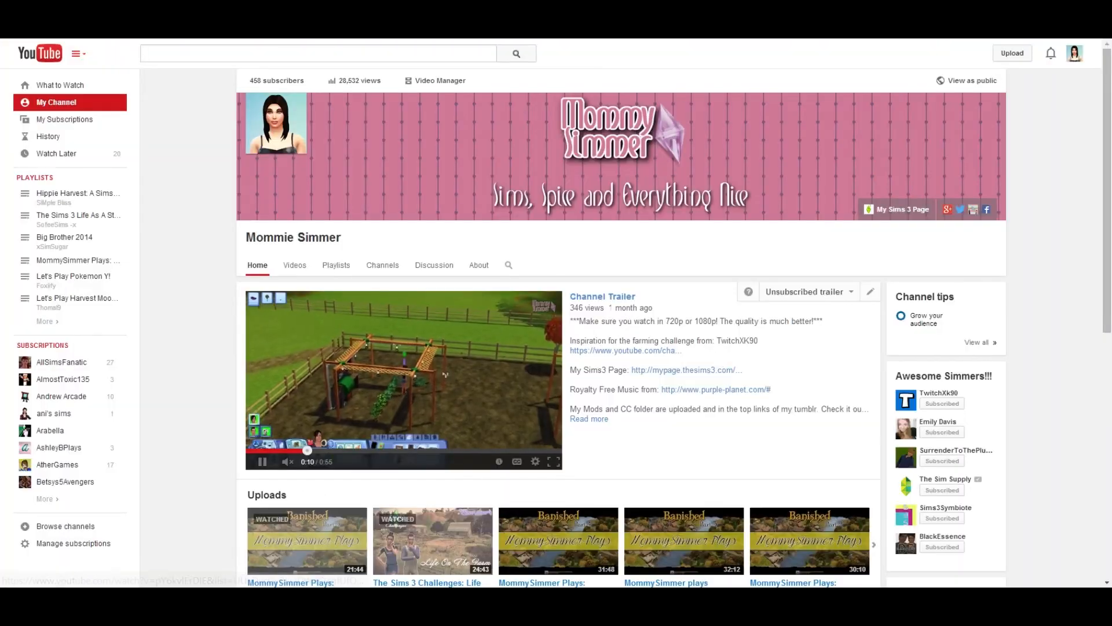
{"action": "left_click", "coordinate": [262, 461]}
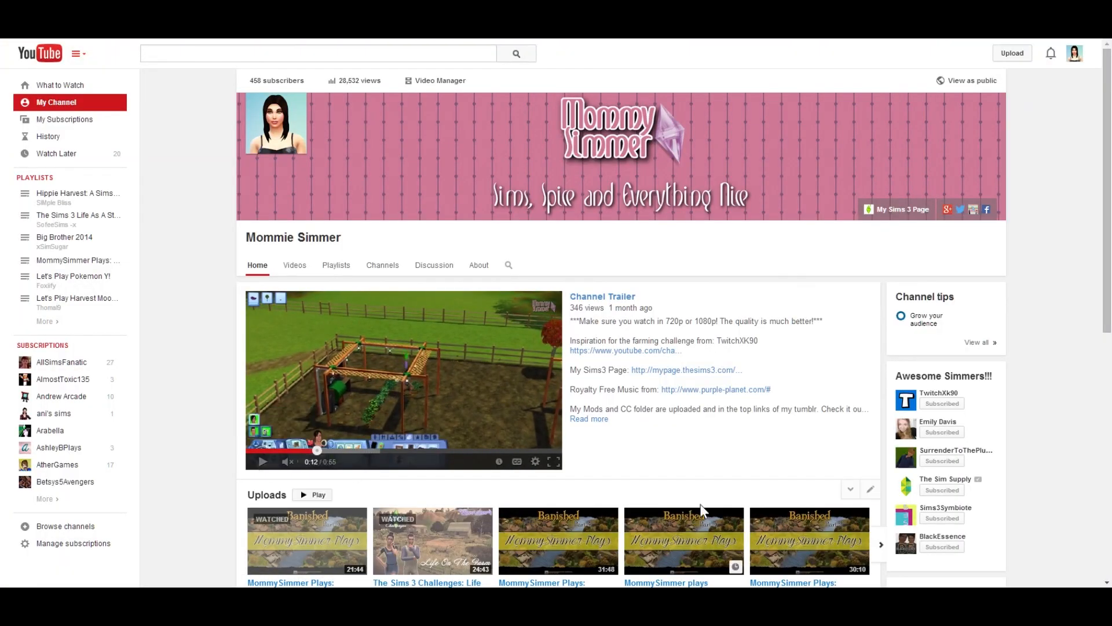